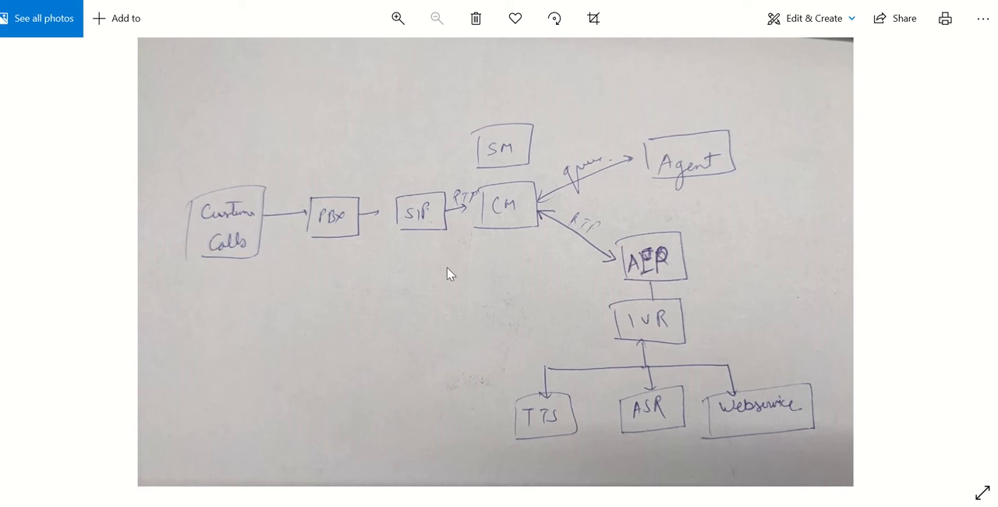
- Switch to Visio and examine the finished Avaya call-flow diagram on the Advance page, including in full-screen presentation view
{"action": "key", "text": "alt+Tab"}
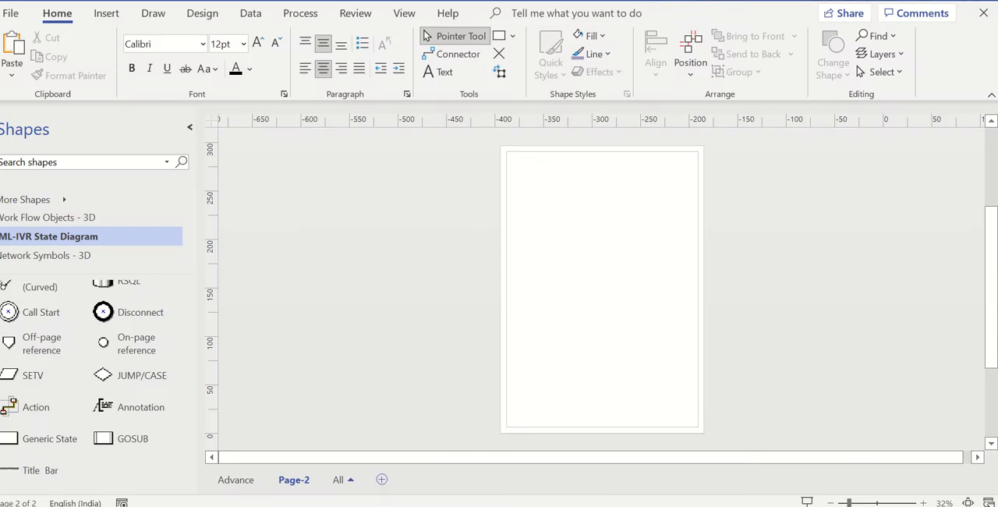
{"action": "left_click", "coordinate": [244, 482]}
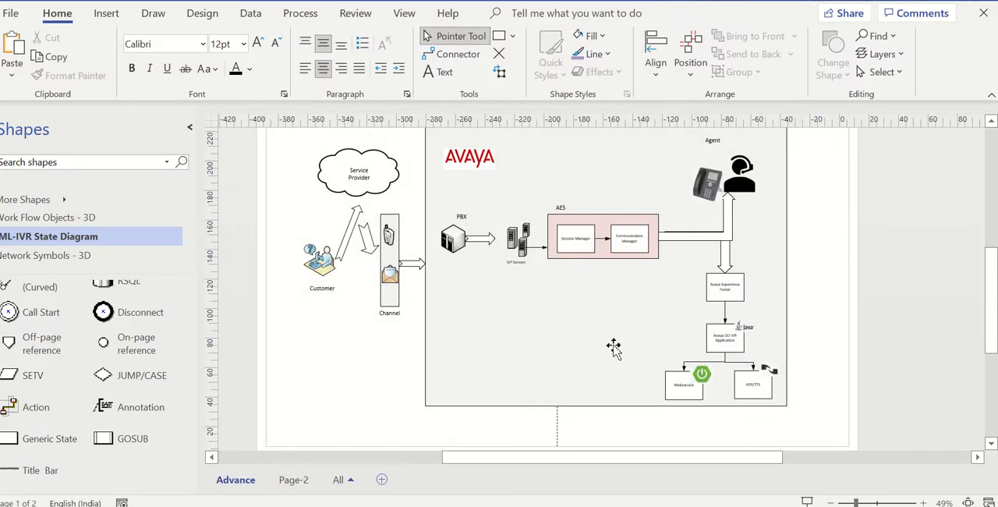
{"action": "scroll", "coordinate": [723, 352], "scroll_direction": "up", "scroll_amount": 2}
{"action": "scroll", "coordinate": [724, 357], "scroll_direction": "down", "scroll_amount": 1}
{"action": "left_click", "coordinate": [805, 501]}
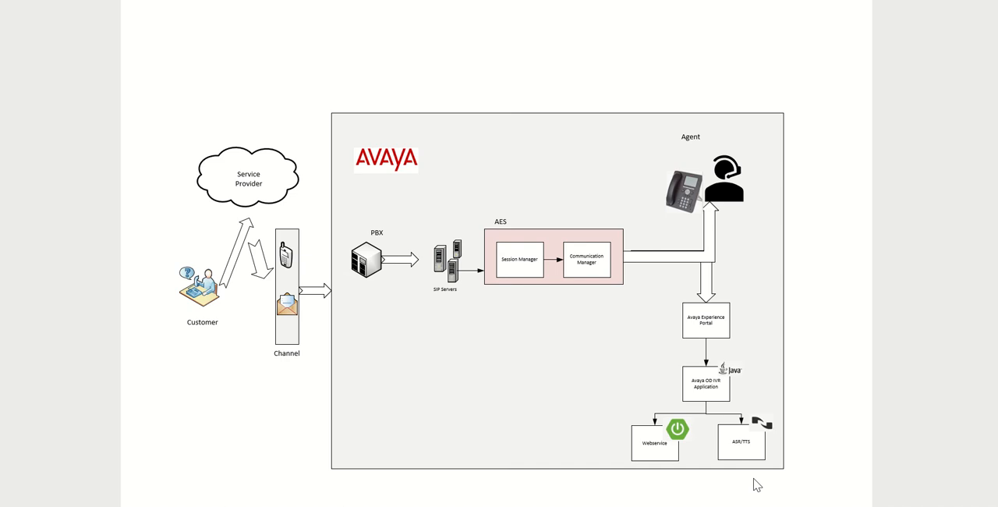
{"action": "key", "text": "Escape"}
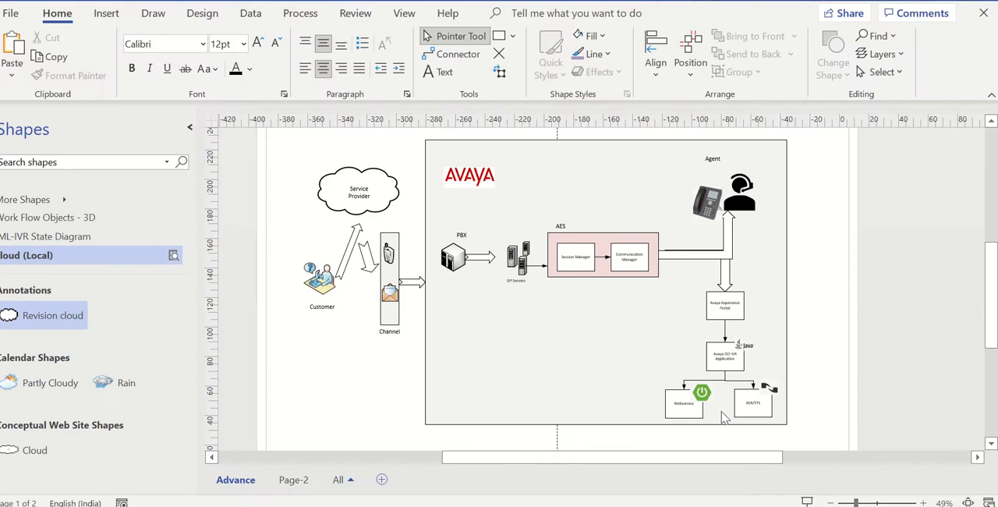
- Go to the empty Page-2 and check the hand-drawn call-flow sketch in Photos before returning to the drawing
{"action": "left_click", "coordinate": [293, 479]}
{"action": "key", "text": "alt+Tab"}
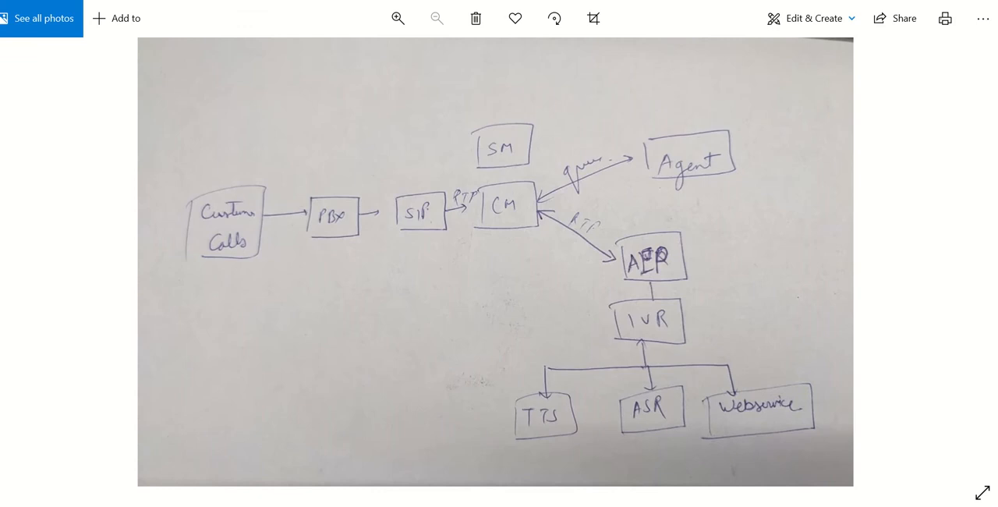
{"action": "key", "text": "alt+Tab"}
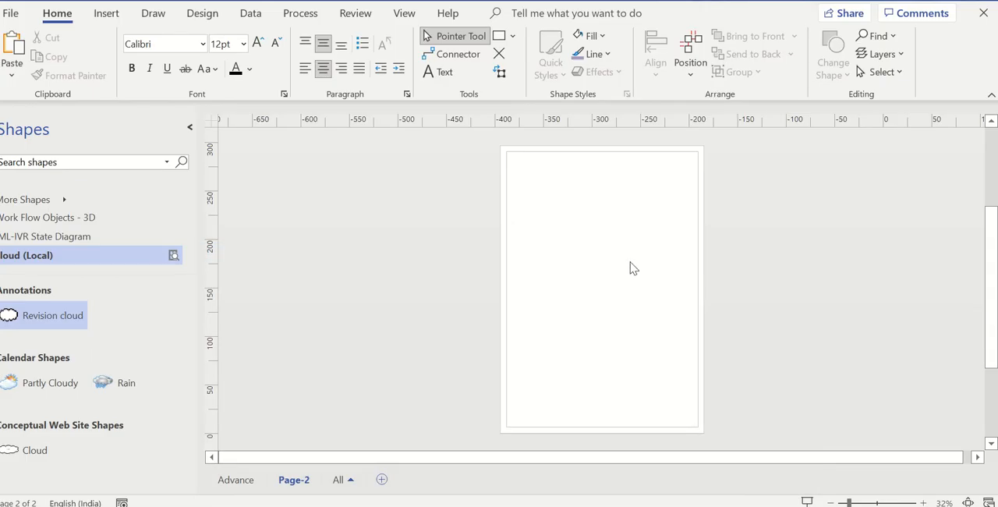
- Place two Generic State boxes side by side on Page-2 from the IVR State Diagram stencil
{"action": "scroll", "coordinate": [633, 268], "scroll_direction": "up", "scroll_amount": 2}
{"action": "left_click", "coordinate": [76, 236]}
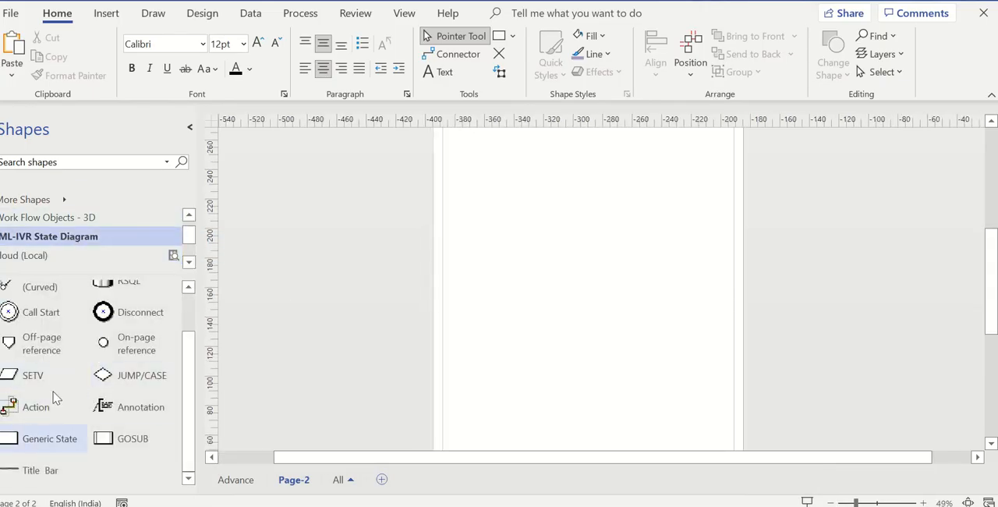
{"action": "scroll", "coordinate": [74, 415], "scroll_direction": "up", "scroll_amount": 1}
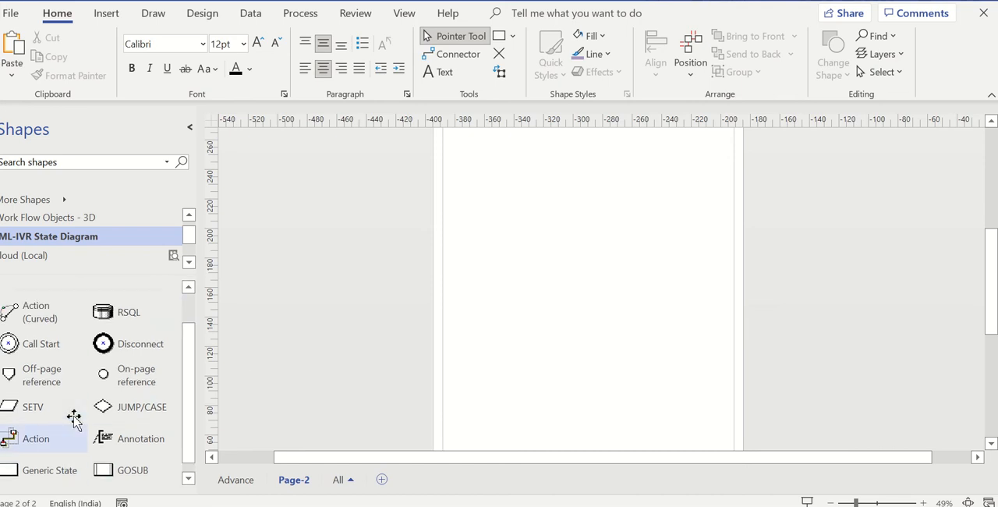
{"action": "scroll", "coordinate": [104, 408], "scroll_direction": "down", "scroll_amount": 1}
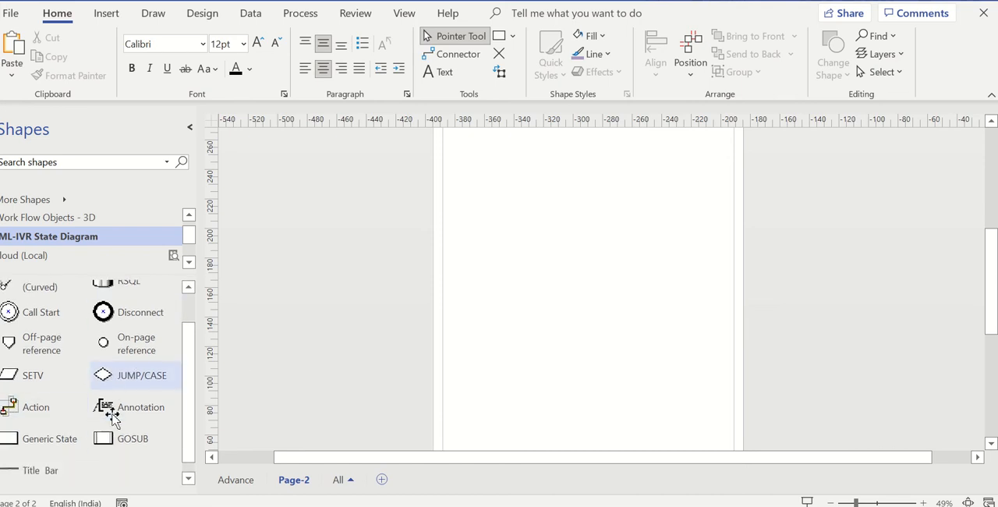
{"action": "left_click_drag", "start_coordinate": [53, 443], "coordinate": [494, 278]}
{"action": "left_click_drag", "start_coordinate": [40, 444], "coordinate": [554, 275]}
- Label the first of the two boxes "Customer Call"
{"action": "left_click", "coordinate": [494, 275]}
{"action": "double_click", "coordinate": [491, 279]}
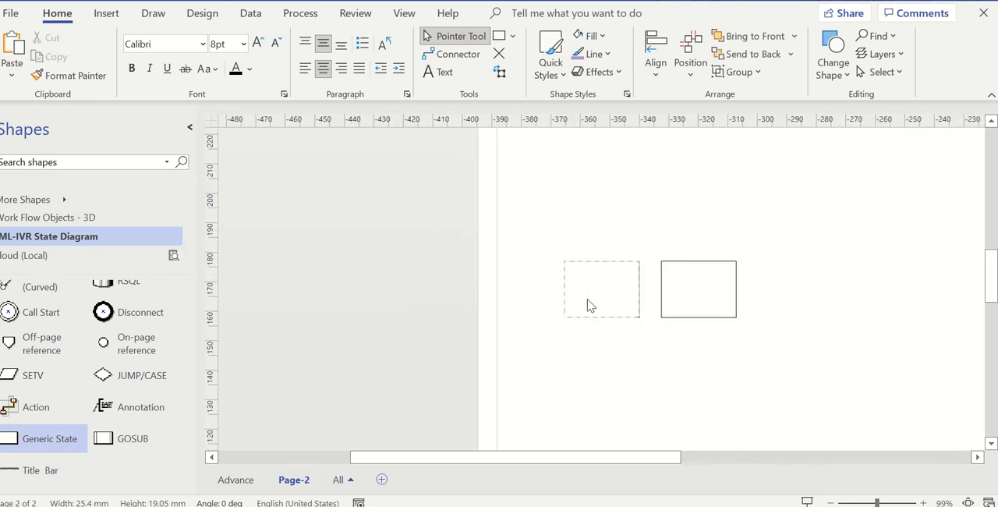
{"action": "type", "text": "Customer "}
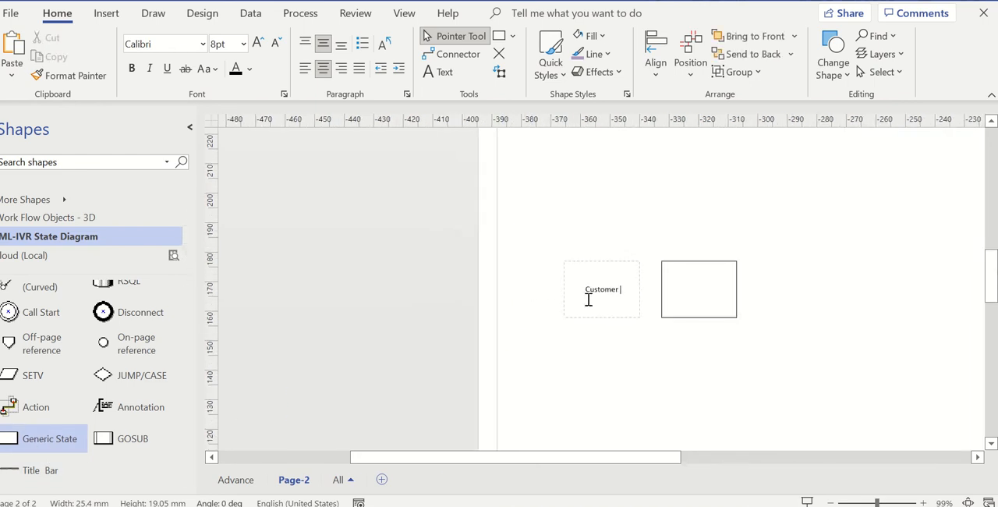
{"action": "type", "text": "Call"}
{"action": "left_click", "coordinate": [857, 293]}
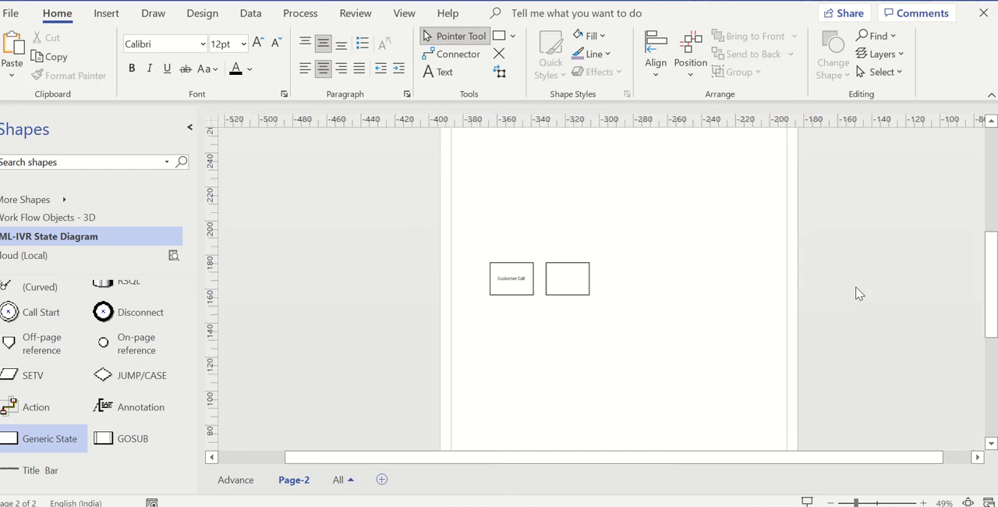
- Move the empty box farther from the Customer Call box and attach an Action connector starting at the Customer Call box
{"action": "scroll", "coordinate": [848, 307], "scroll_direction": "up", "scroll_amount": 4}
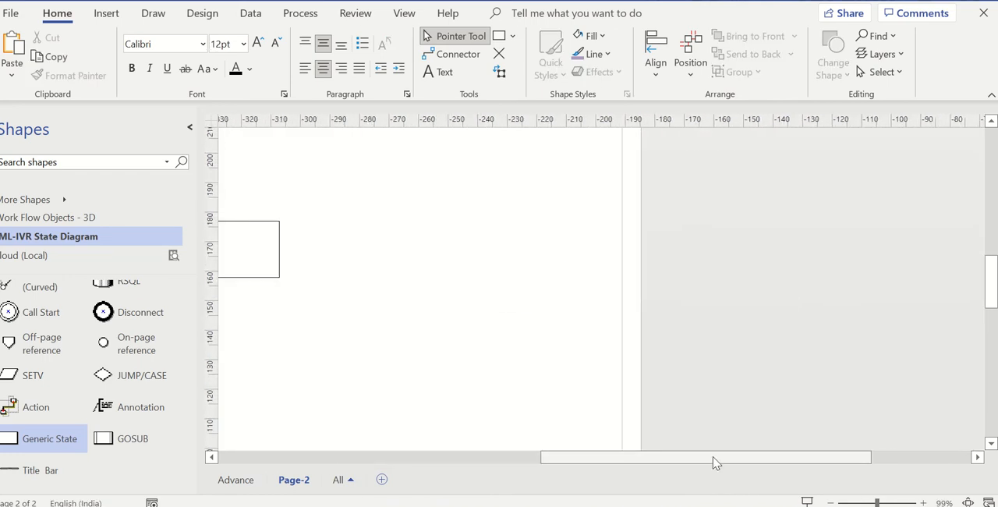
{"action": "left_click_drag", "start_coordinate": [713, 462], "coordinate": [511, 458]}
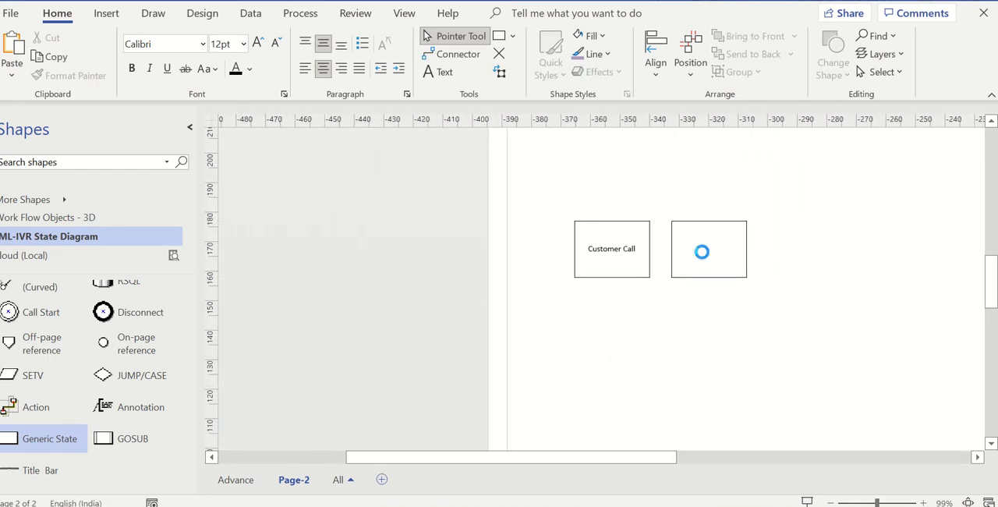
{"action": "left_click_drag", "start_coordinate": [699, 250], "coordinate": [735, 249]}
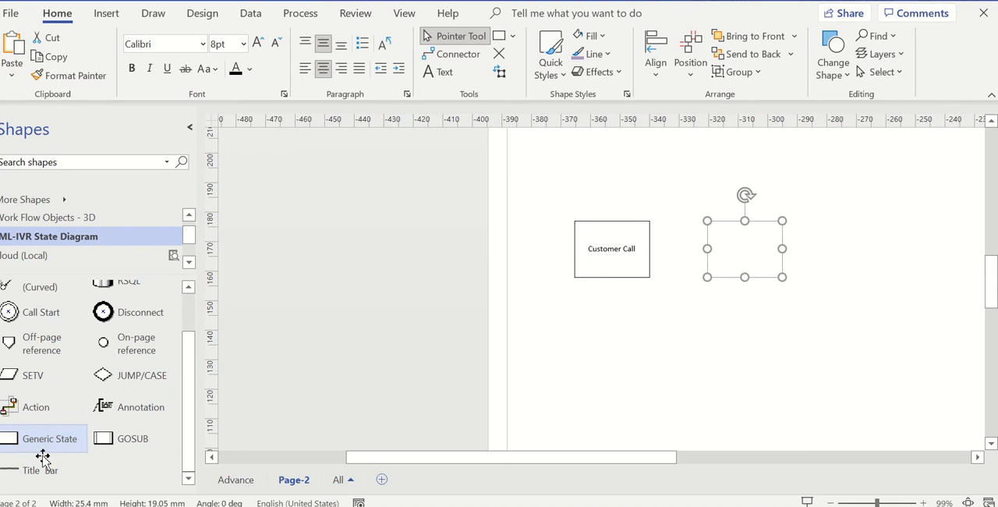
{"action": "left_click_drag", "start_coordinate": [26, 415], "coordinate": [688, 274]}
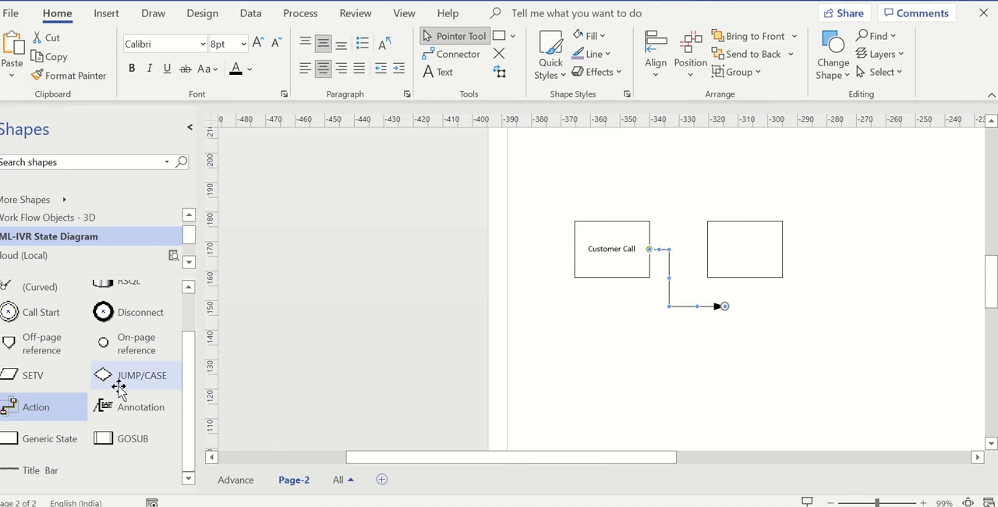
- Search the shape library for "cloud" and place a Revision cloud above the two boxes
{"action": "scroll", "coordinate": [85, 404], "scroll_direction": "up", "scroll_amount": 2}
{"action": "scroll", "coordinate": [128, 236], "scroll_direction": "down", "scroll_amount": 1}
{"action": "left_click", "coordinate": [117, 161]}
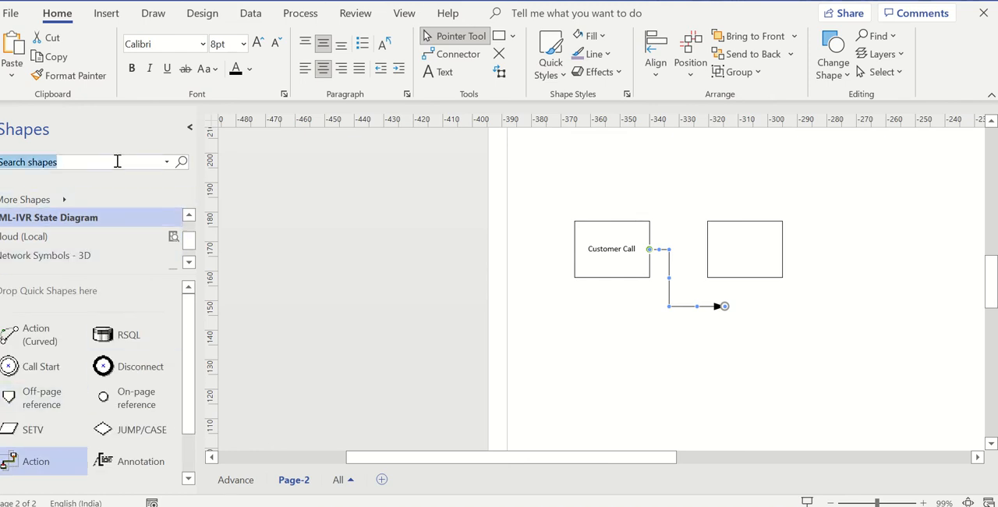
{"action": "type", "text": "a"}
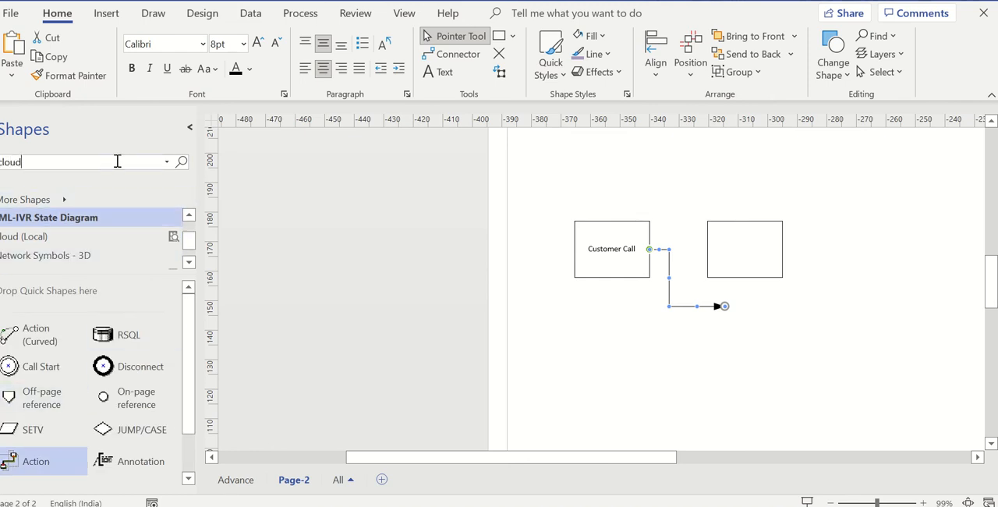
{"action": "key", "text": "Return"}
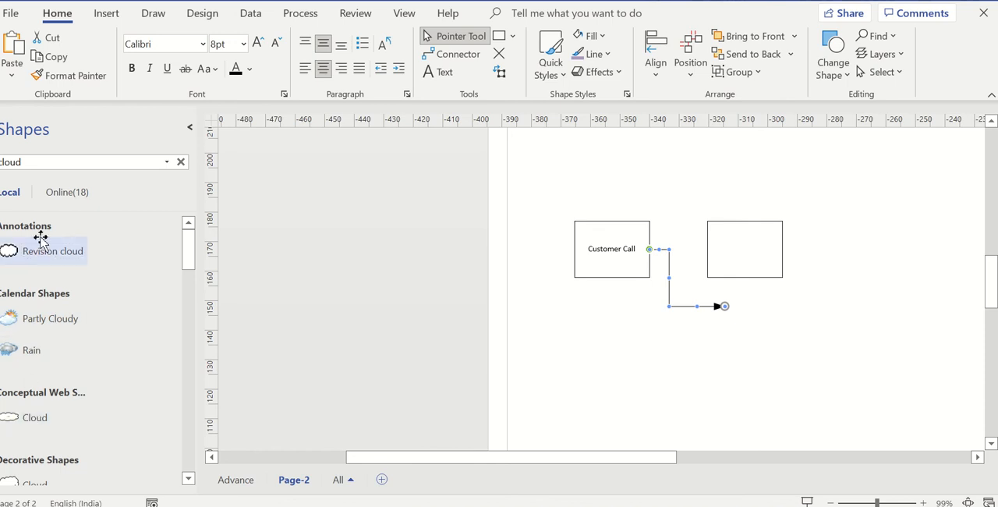
{"action": "left_click_drag", "start_coordinate": [40, 255], "coordinate": [719, 178]}
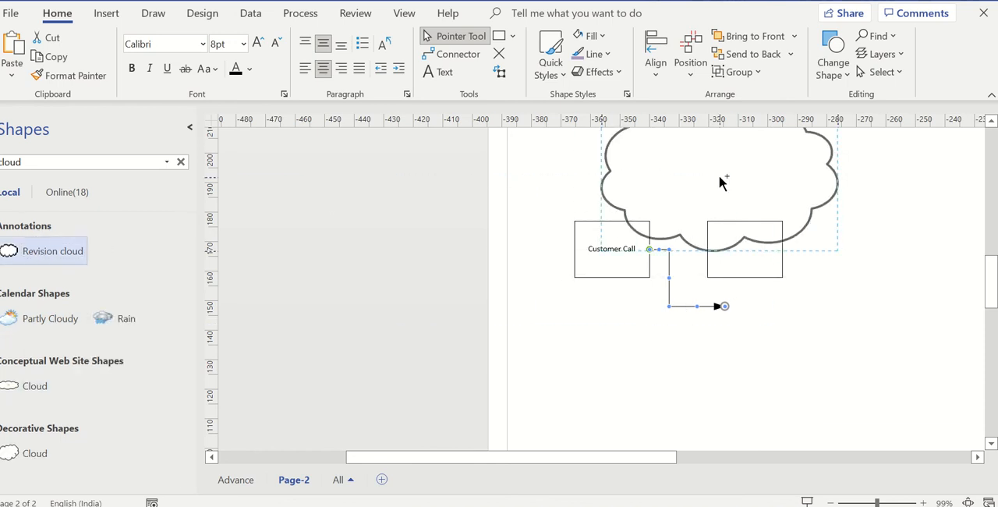
- Shrink the cloud to about 40 mm wide and 24 mm high, and glue the connector's arrowhead to its bottom point
{"action": "left_click_drag", "start_coordinate": [837, 179], "coordinate": [720, 178]}
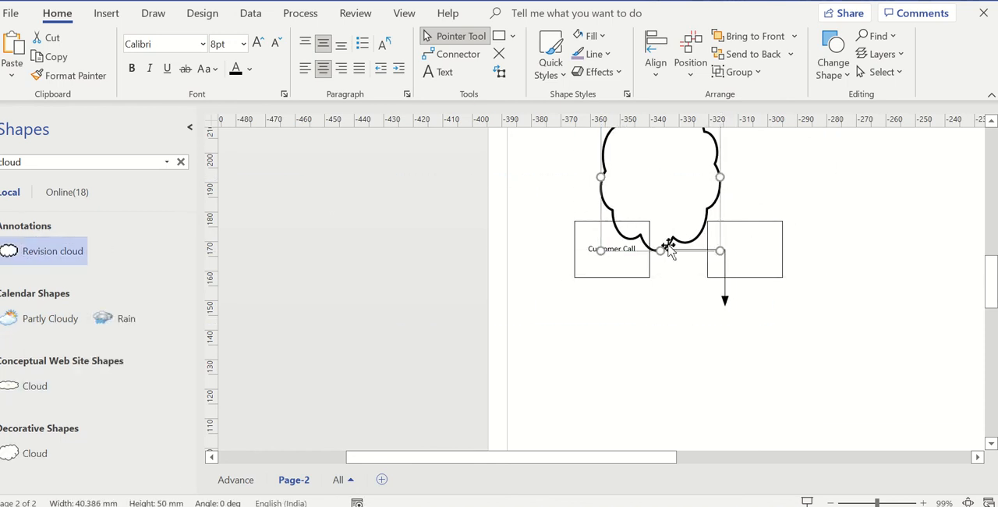
{"action": "left_click_drag", "start_coordinate": [661, 249], "coordinate": [660, 173]}
{"action": "scroll", "coordinate": [725, 392], "scroll_direction": "up", "scroll_amount": 3}
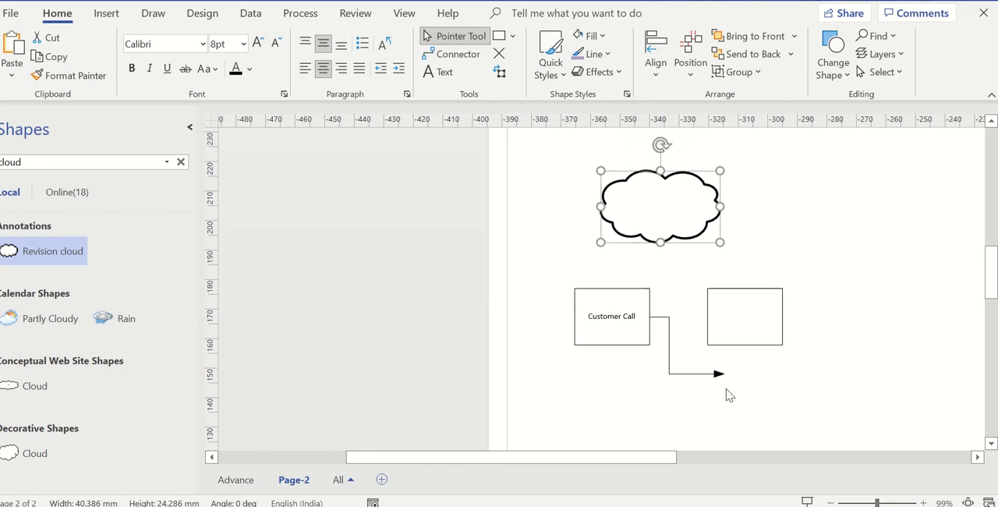
{"action": "left_click_drag", "start_coordinate": [719, 374], "coordinate": [661, 242]}
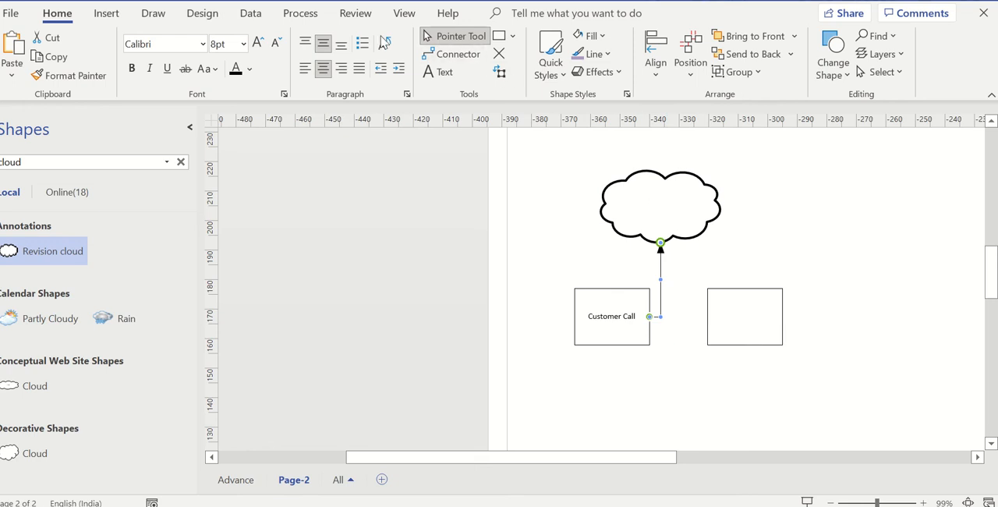
- Add a text box reading "AT&T" about 17 mm wide and 10 mm high inside the cloud
{"action": "left_click", "coordinate": [441, 72]}
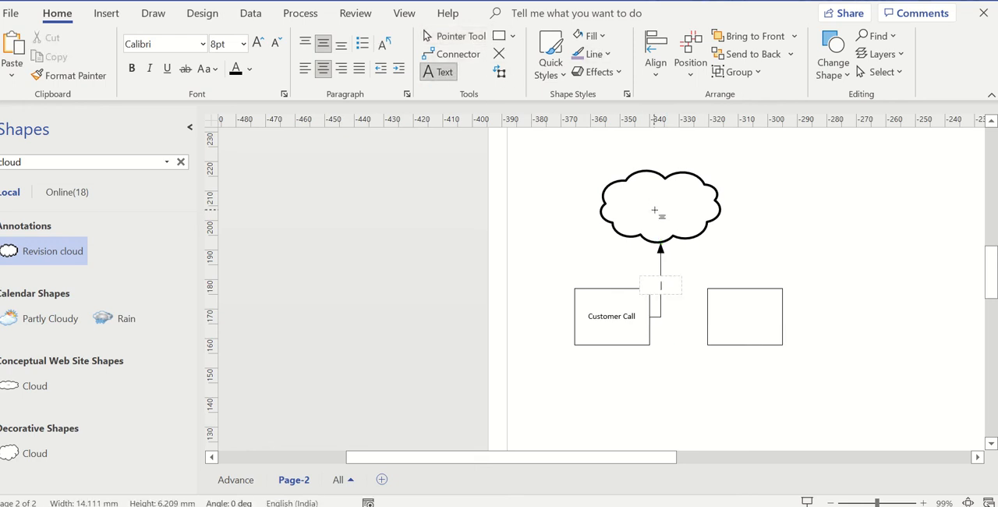
{"action": "left_click_drag", "start_coordinate": [641, 190], "coordinate": [675, 221]}
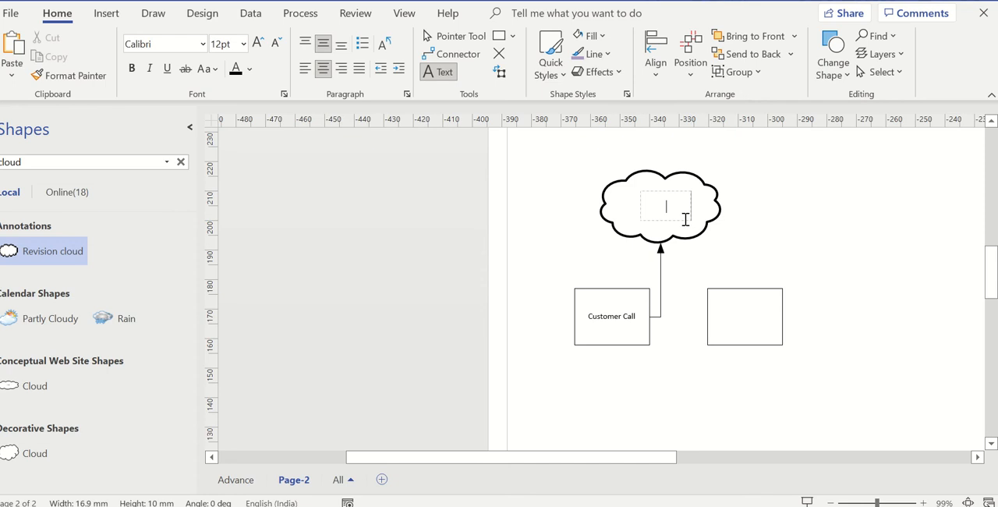
{"action": "type", "text": "AT&T"}
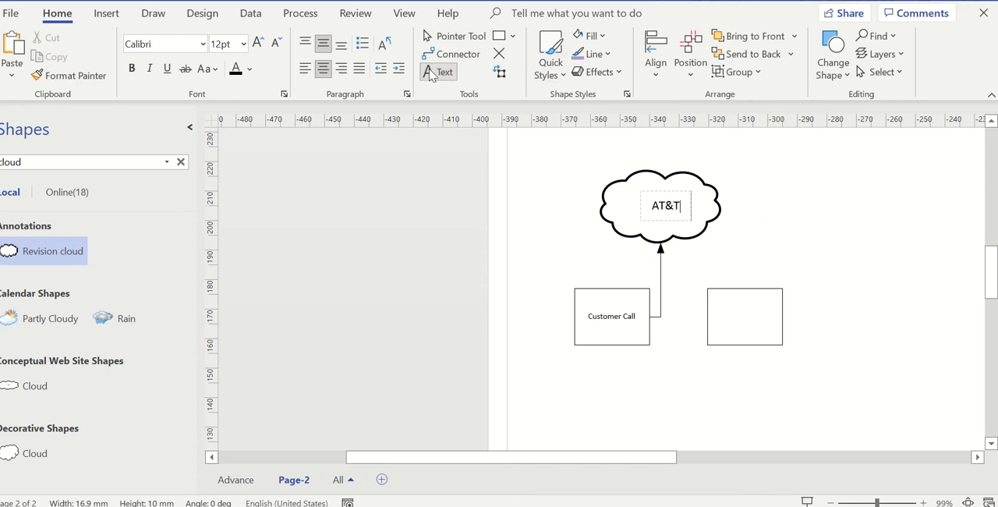
{"action": "left_click", "coordinate": [452, 41]}
{"action": "left_click", "coordinate": [452, 40]}
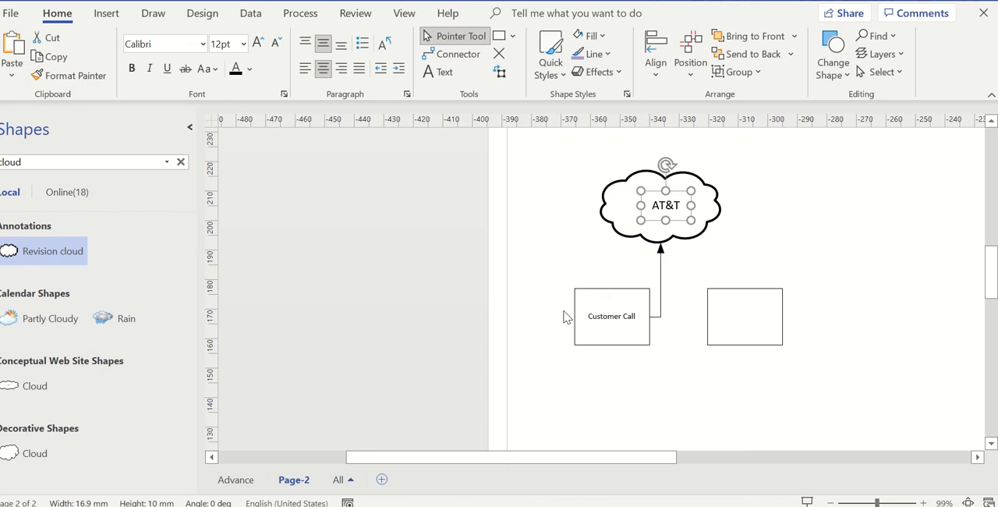
- Clear the shape search and add an Action connector running from just below the cloud to the near side of the empty box
{"action": "left_click", "coordinate": [181, 162]}
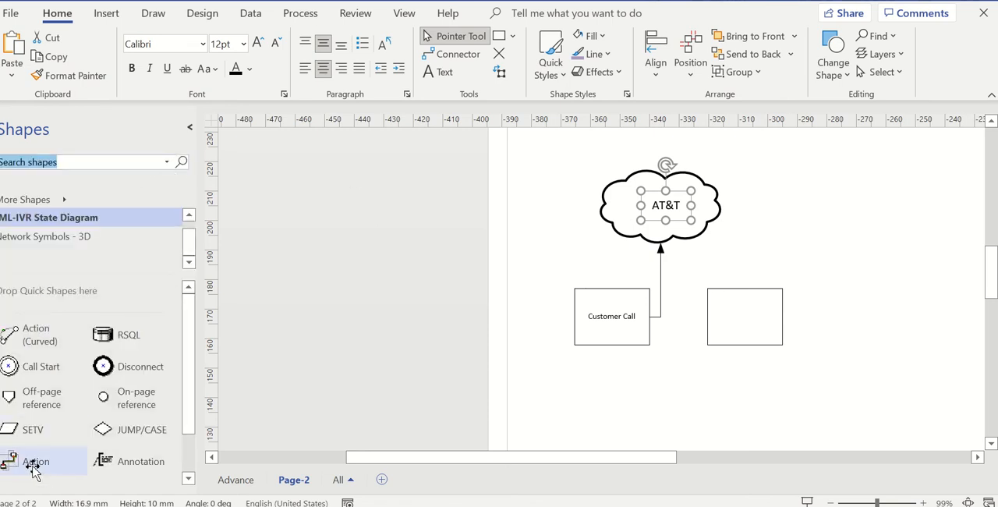
{"action": "left_click_drag", "start_coordinate": [21, 464], "coordinate": [726, 305]}
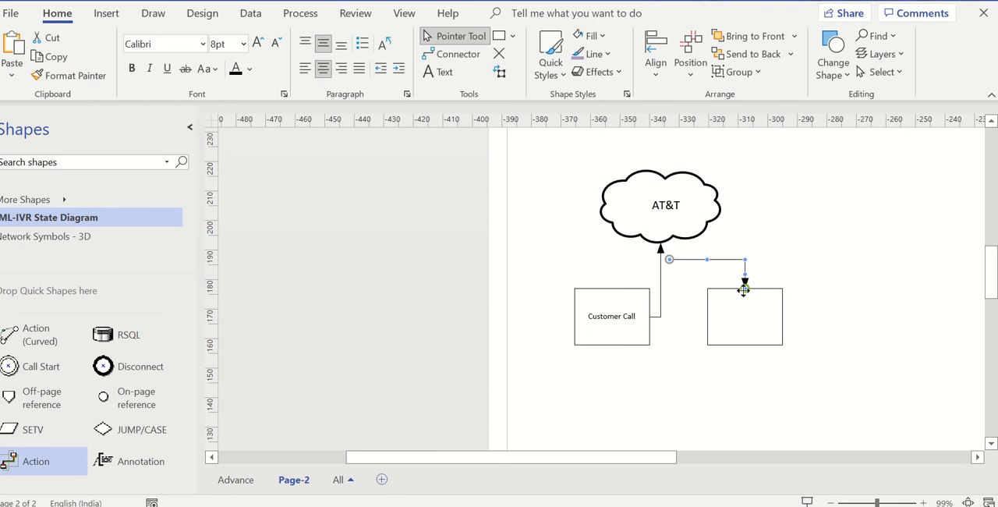
{"action": "left_click_drag", "start_coordinate": [673, 249], "coordinate": [703, 315]}
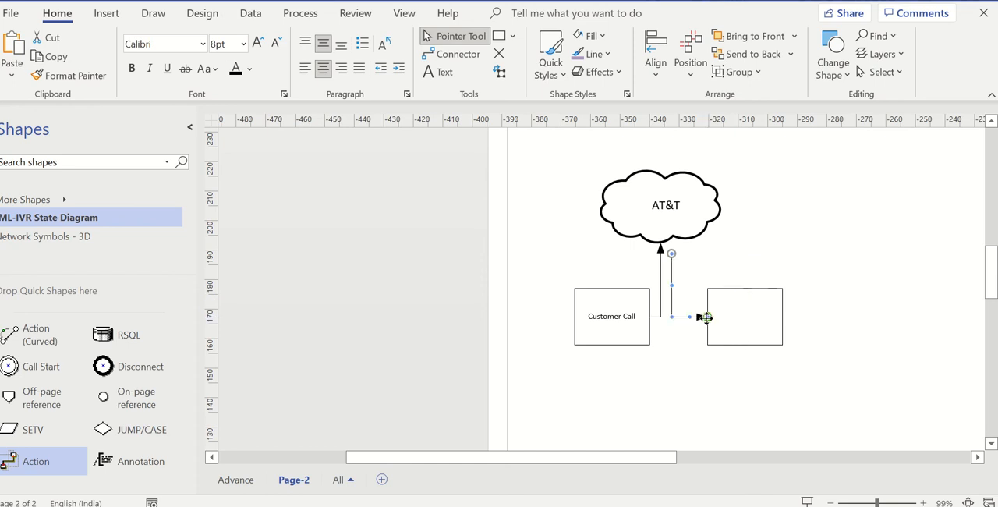
{"action": "left_click", "coordinate": [570, 194]}
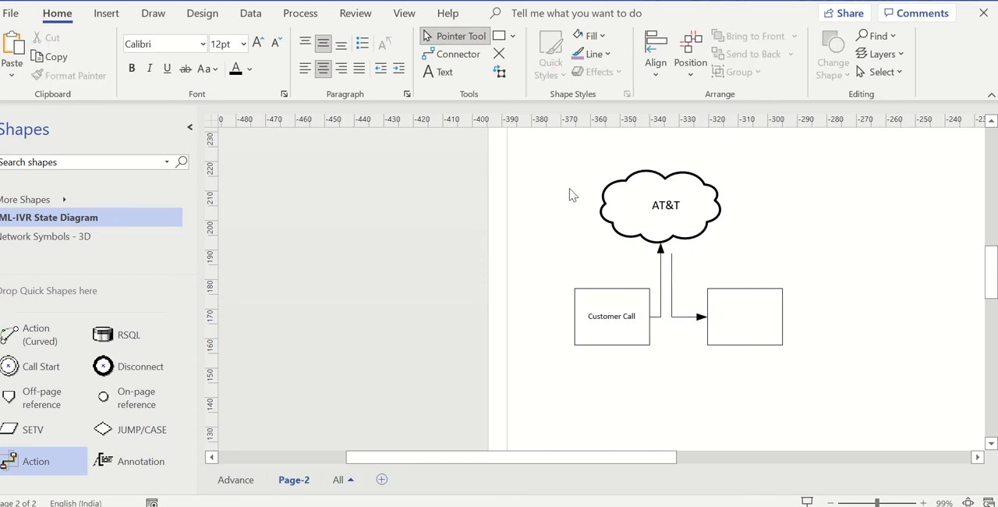
- Label the empty box that the second connector points to "PBX"
{"action": "double_click", "coordinate": [746, 318]}
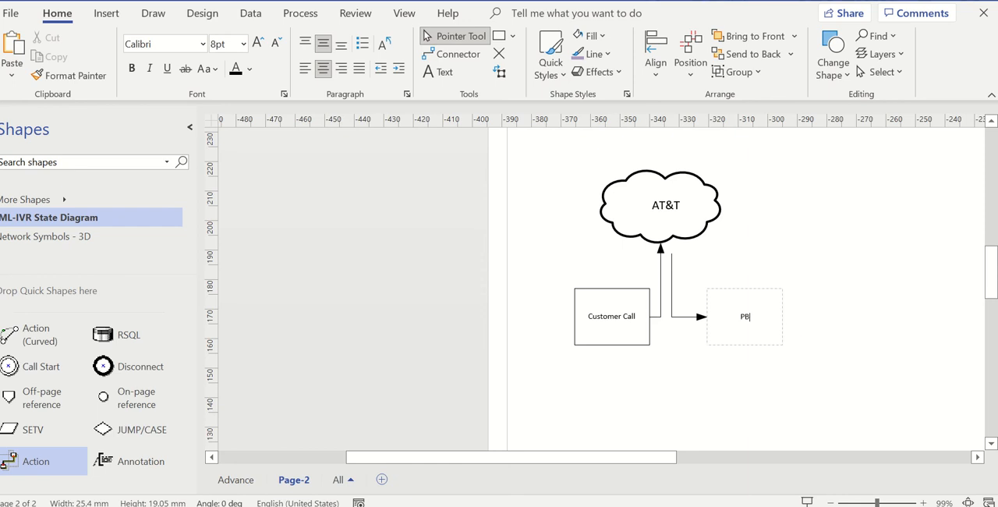
{"action": "type", "text": "PBX"}
{"action": "left_click", "coordinate": [923, 300]}
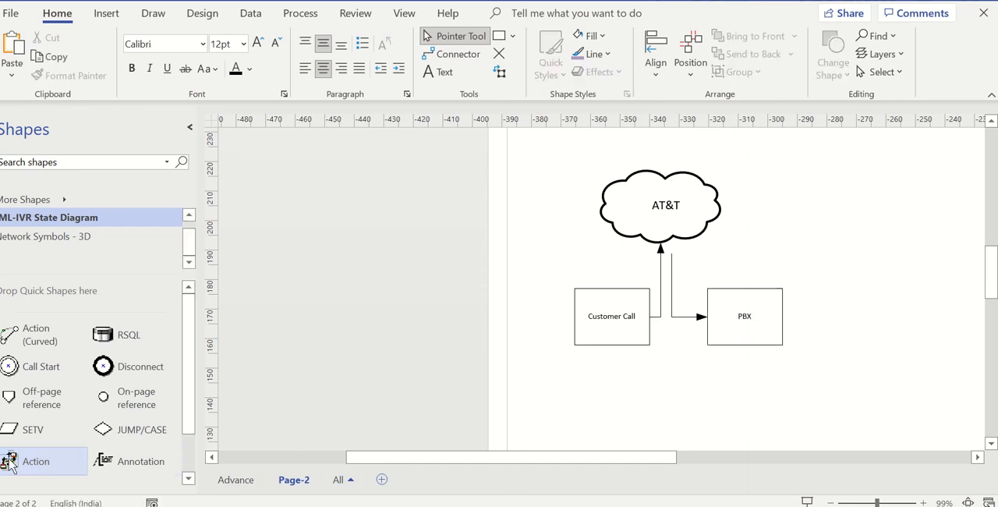
- Add a Generic State box in line with the PBX box on its far side and label it "SIP Server"
{"action": "scroll", "coordinate": [35, 433], "scroll_direction": "down", "scroll_amount": 1}
{"action": "left_click_drag", "start_coordinate": [47, 440], "coordinate": [866, 318]}
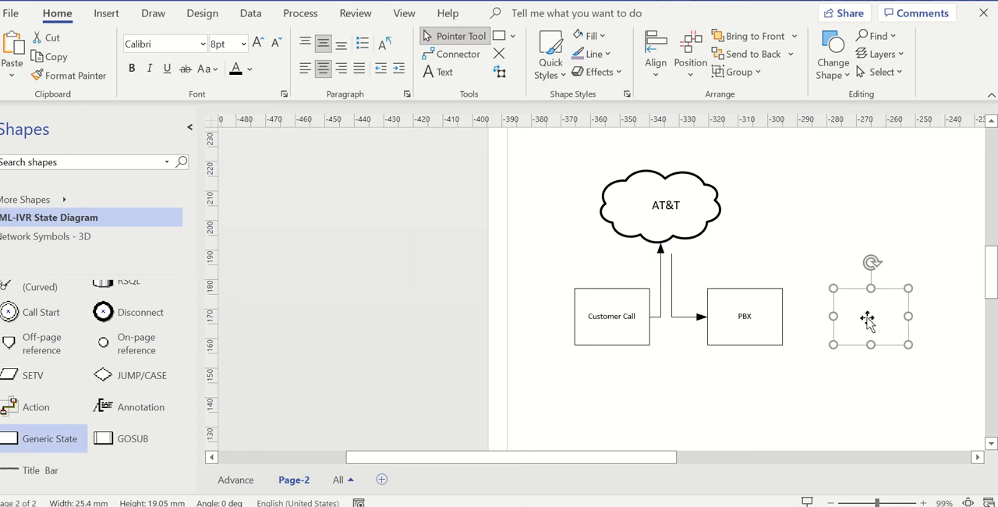
{"action": "double_click", "coordinate": [867, 318]}
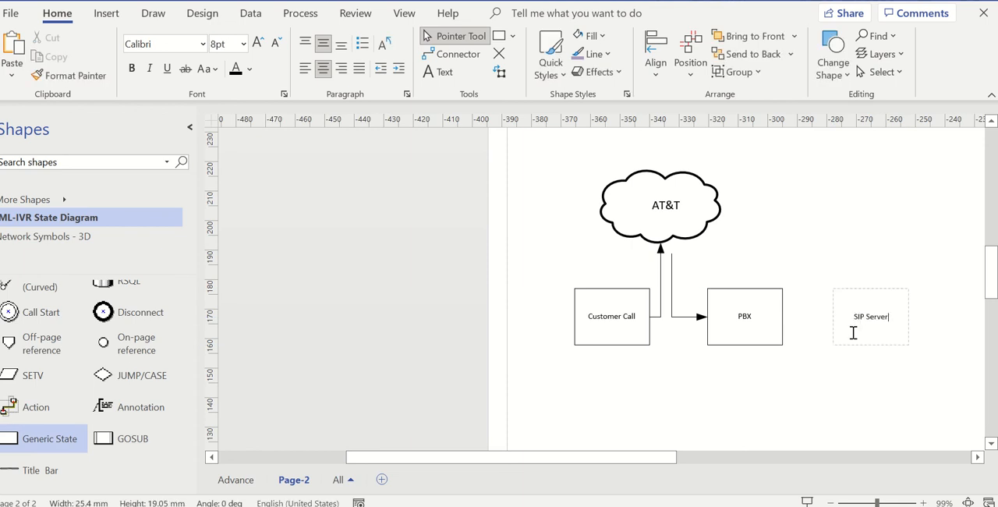
{"action": "type", "text": "SIP Server"}
{"action": "left_click", "coordinate": [790, 385]}
- Add a Generic State box in line with the SIP Server box, beyond it, and label it "AES"
{"action": "left_click_drag", "start_coordinate": [663, 458], "coordinate": [695, 458]}
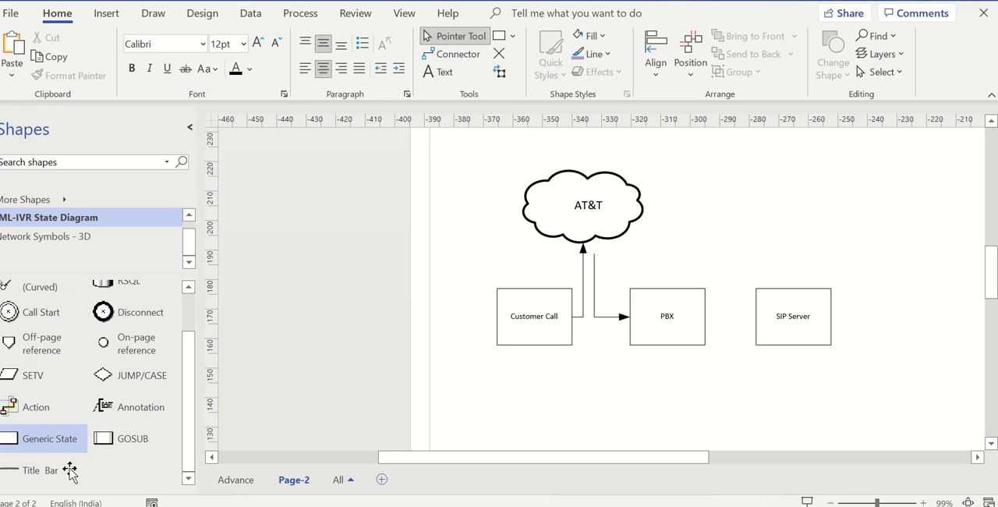
{"action": "left_click_drag", "start_coordinate": [46, 438], "coordinate": [927, 332]}
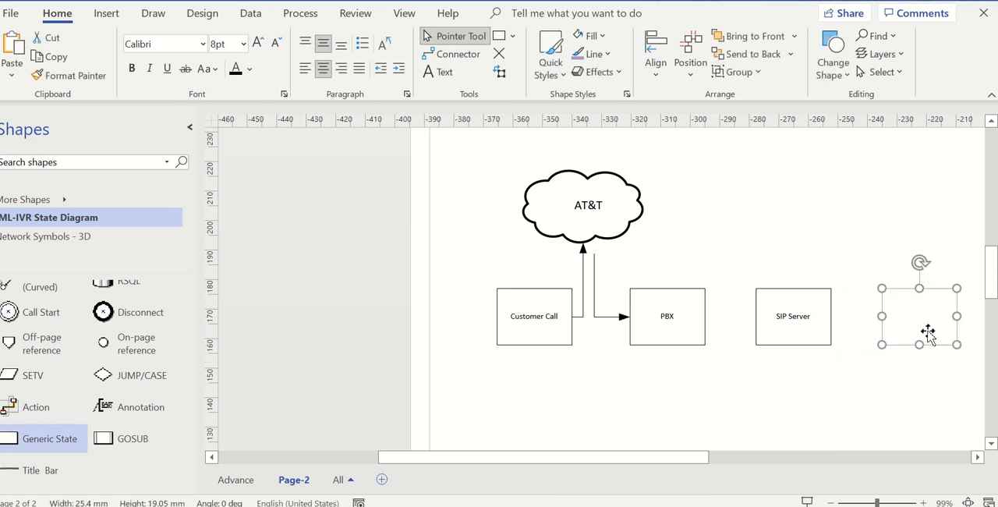
{"action": "type", "text": "AES"}
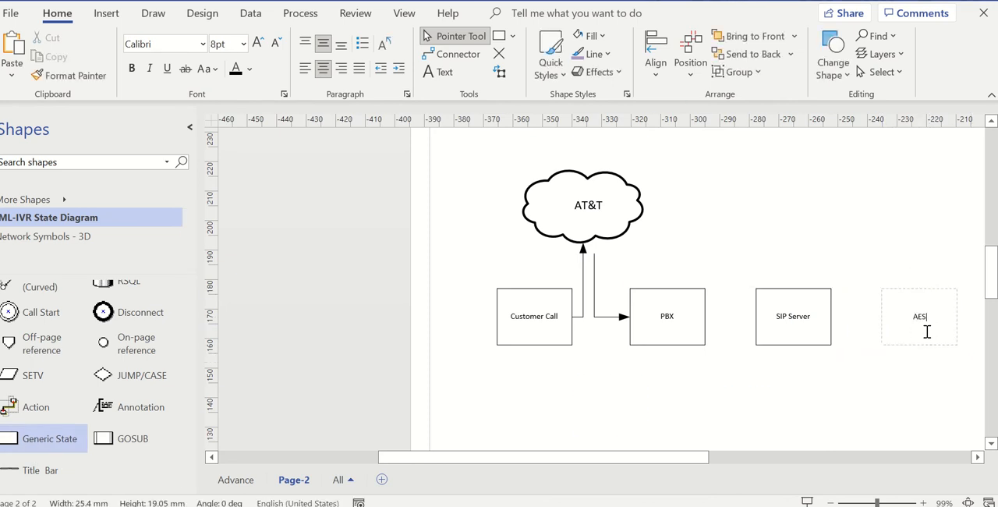
{"action": "left_click", "coordinate": [933, 371]}
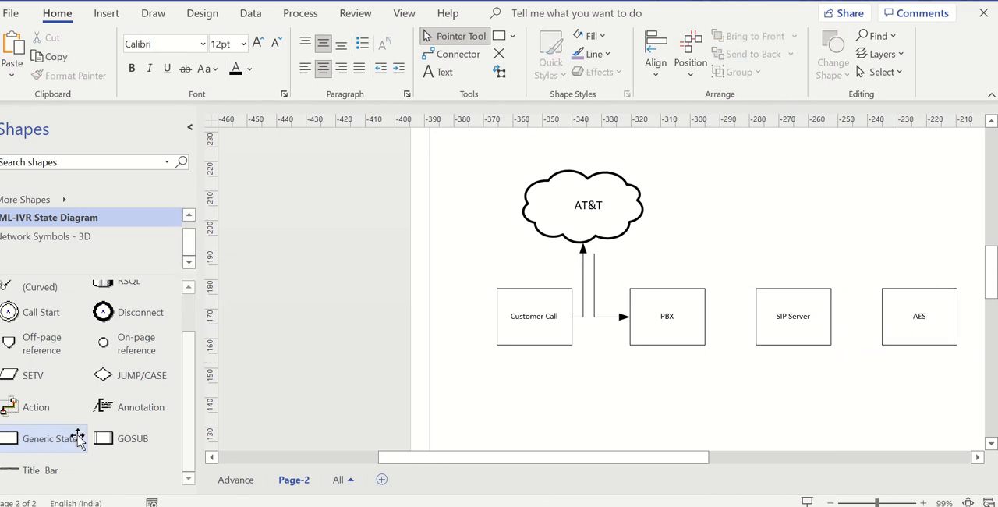
- Add two Generic State boxes above the AES box and line them up side by side
{"action": "left_click_drag", "start_coordinate": [48, 448], "coordinate": [888, 217]}
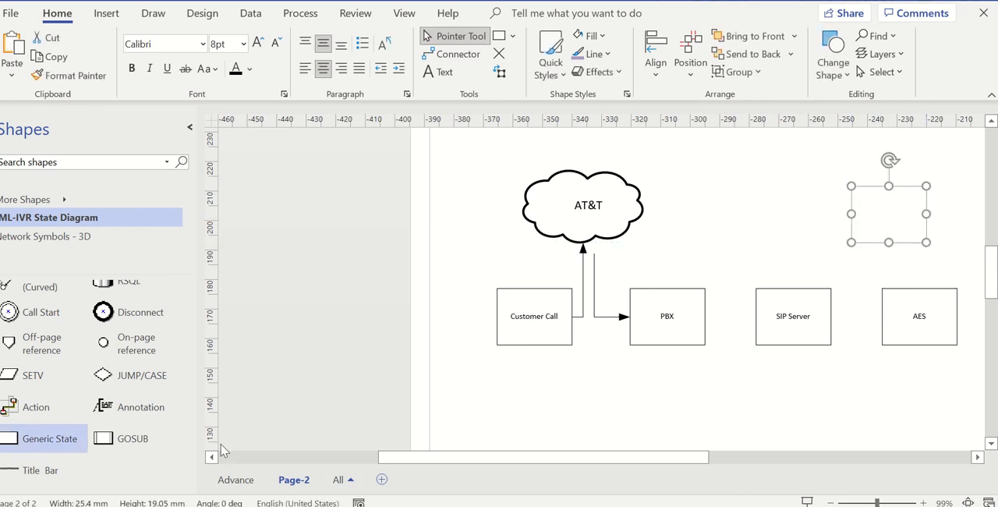
{"action": "left_click_drag", "start_coordinate": [31, 450], "coordinate": [974, 238]}
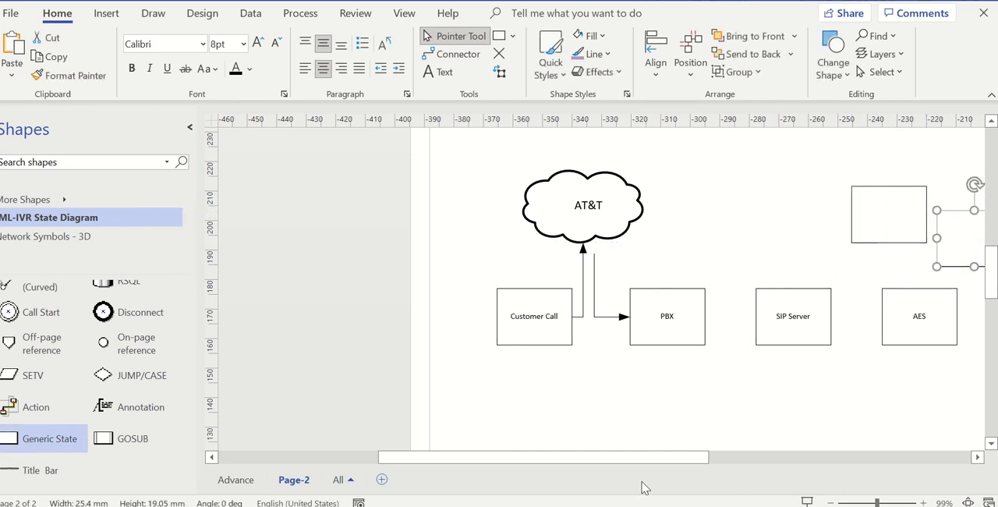
{"action": "left_click_drag", "start_coordinate": [635, 463], "coordinate": [748, 462]}
{"action": "left_click_drag", "start_coordinate": [704, 239], "coordinate": [723, 216]}
- Label the two empty boxes above AES "SM" and "CM", with CM as the outer one
{"action": "double_click", "coordinate": [618, 220]}
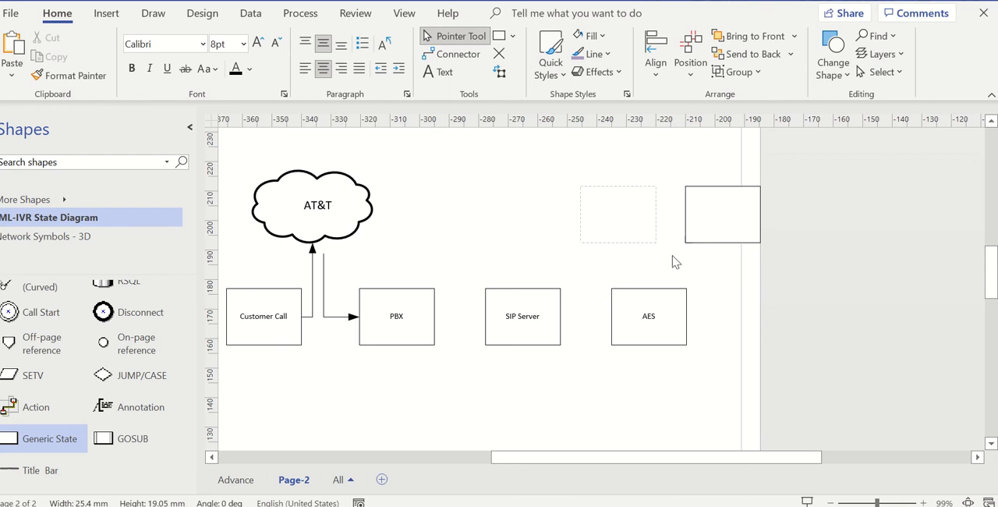
{"action": "left_click", "coordinate": [751, 208]}
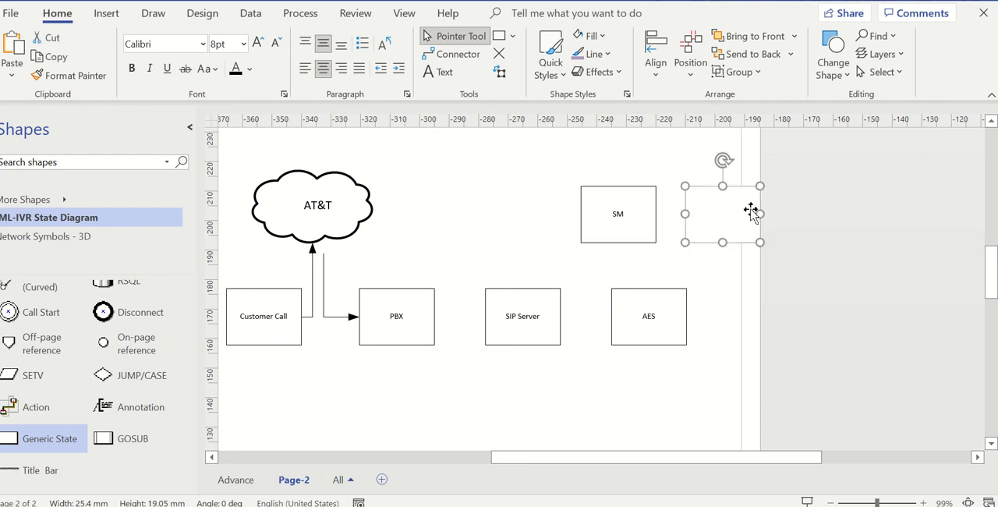
{"action": "key", "text": "Escape"}
{"action": "double_click", "coordinate": [727, 207]}
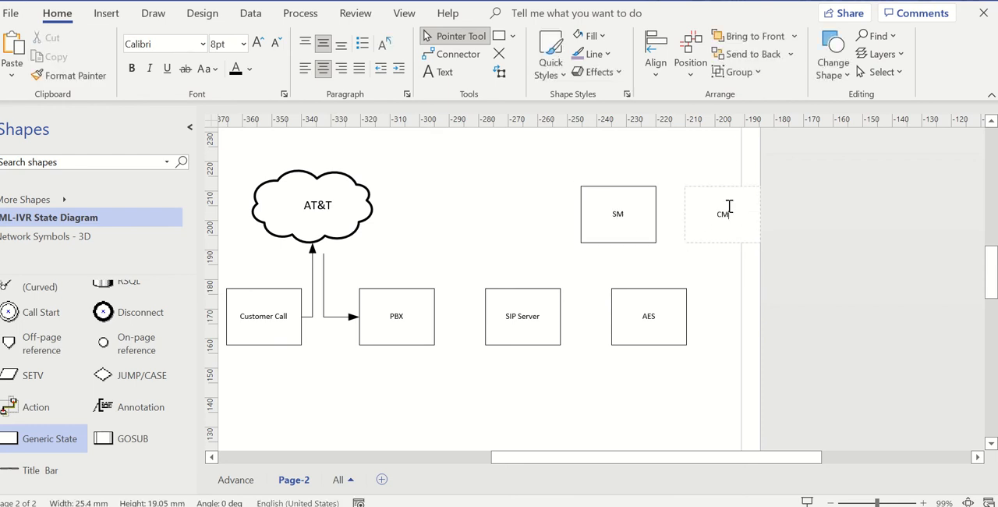
{"action": "type", "text": "CM"}
{"action": "left_click", "coordinate": [746, 318]}
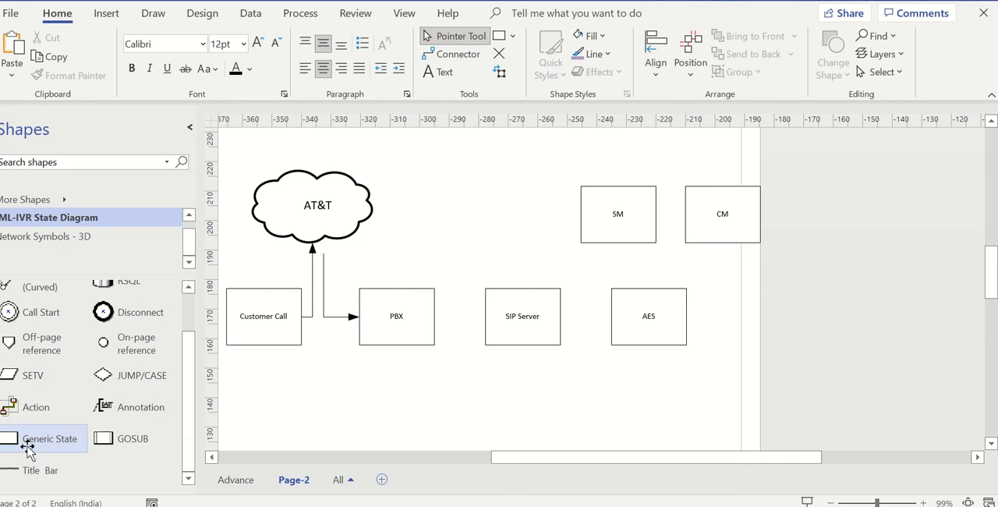
- Check the hand-drawn sketch in the photo viewer, and move the SM and CM boxes side by side just below AES
{"action": "key", "text": "alt+Tab"}
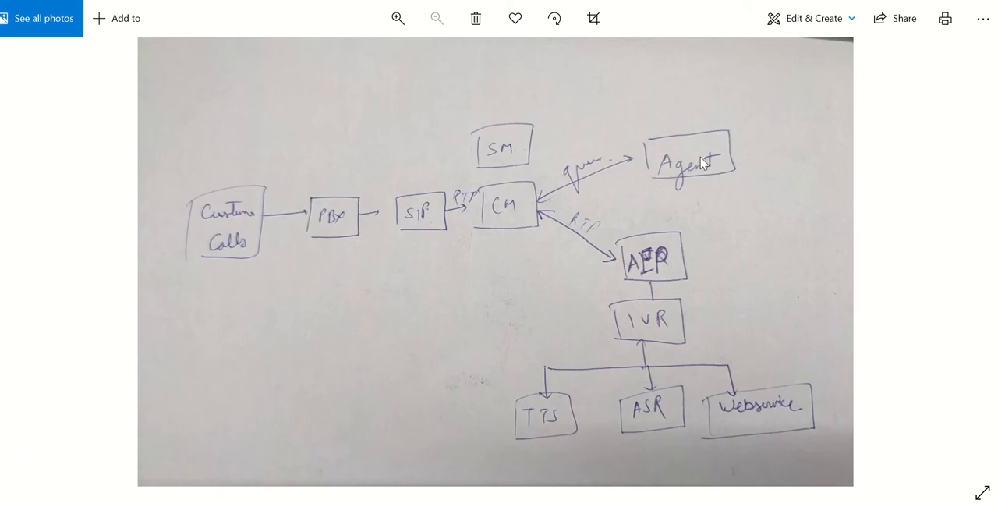
{"action": "key", "text": "alt+Tab"}
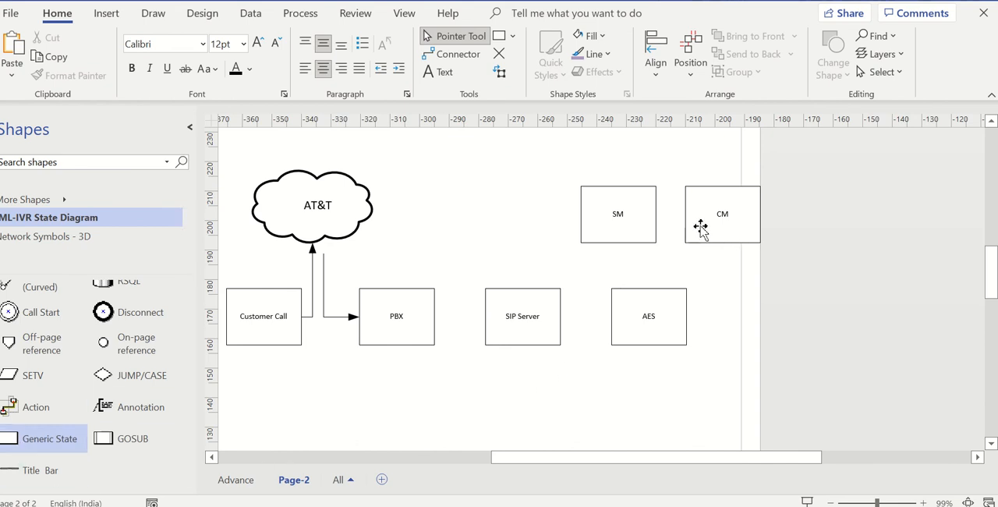
{"action": "left_click_drag", "start_coordinate": [713, 233], "coordinate": [696, 394]}
{"action": "left_click_drag", "start_coordinate": [618, 238], "coordinate": [646, 390]}
- Add a Generic State box labelled "AEP" below and to the right of the CM box, beyond the page break
{"action": "scroll", "coordinate": [740, 335], "scroll_direction": "down", "scroll_amount": 3}
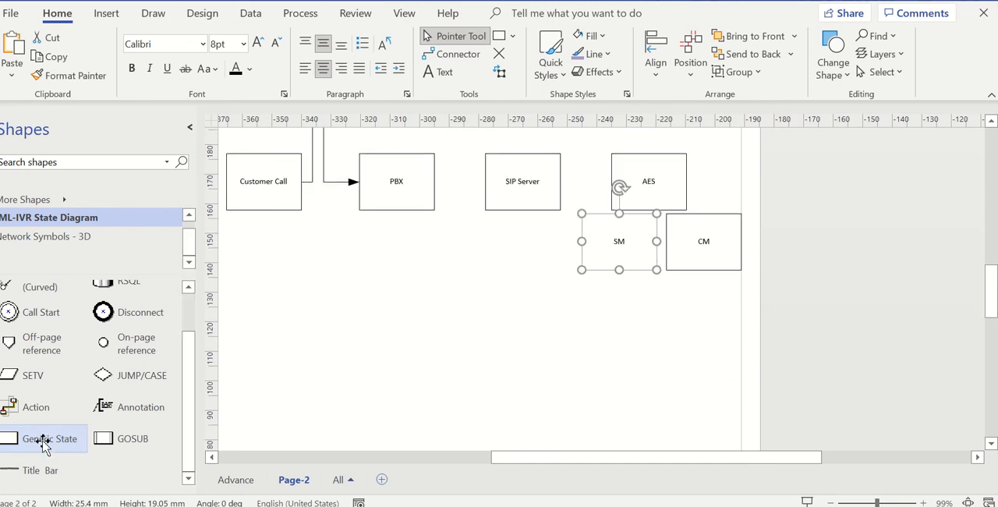
{"action": "left_click_drag", "start_coordinate": [38, 439], "coordinate": [864, 312]}
{"action": "double_click", "coordinate": [860, 312]}
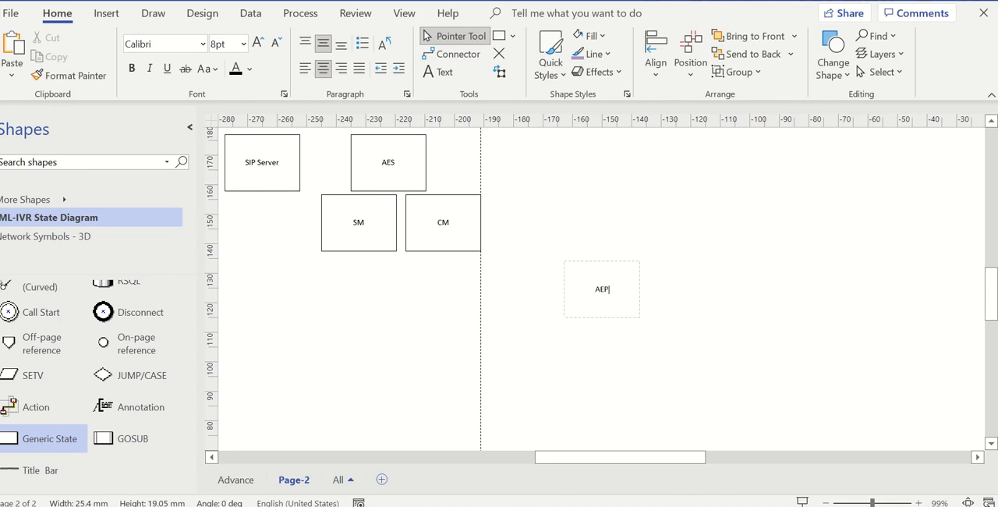
{"action": "left_click", "coordinate": [538, 373]}
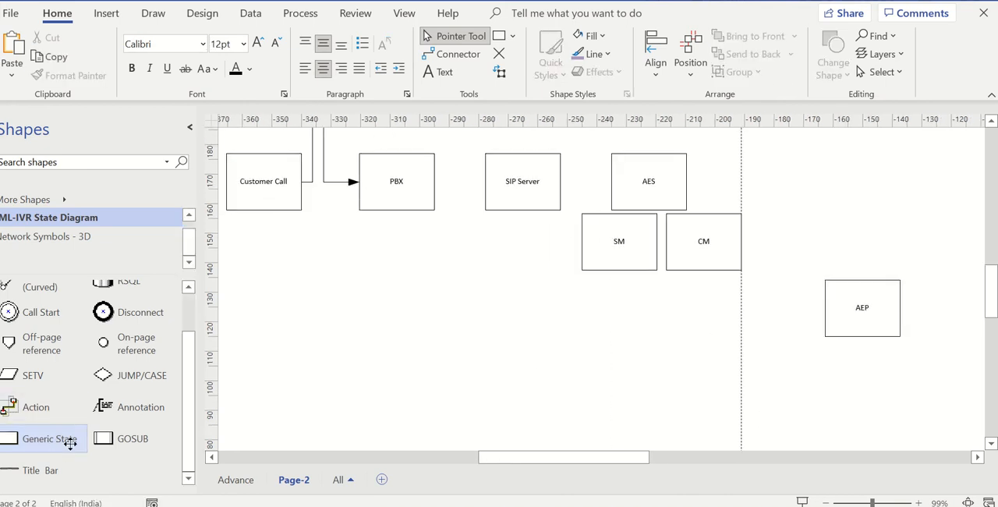
- Add another Generic State box, check the hand-drawn sketch, and align the box directly below AEP
{"action": "left_click_drag", "start_coordinate": [67, 440], "coordinate": [789, 403]}
{"action": "key", "text": "alt+Tab"}
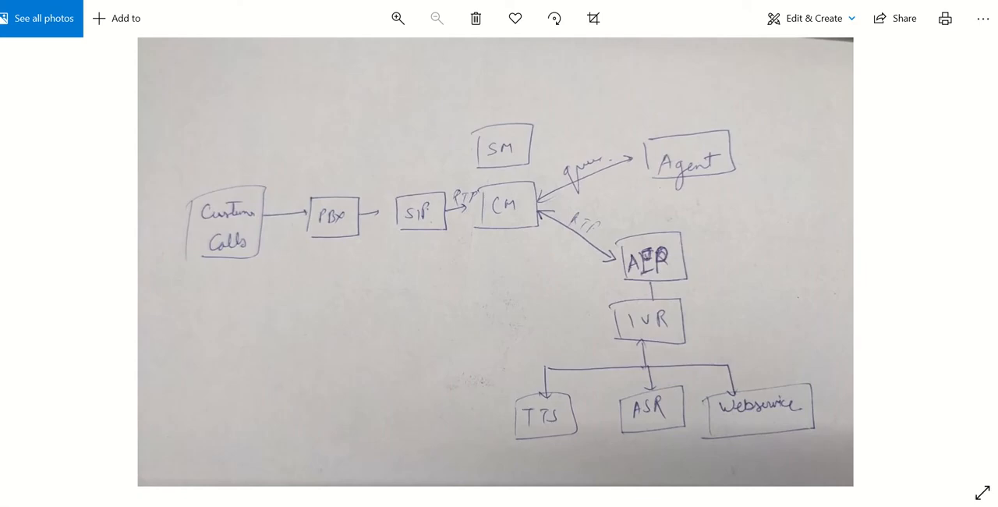
{"action": "key", "text": "alt+Tab"}
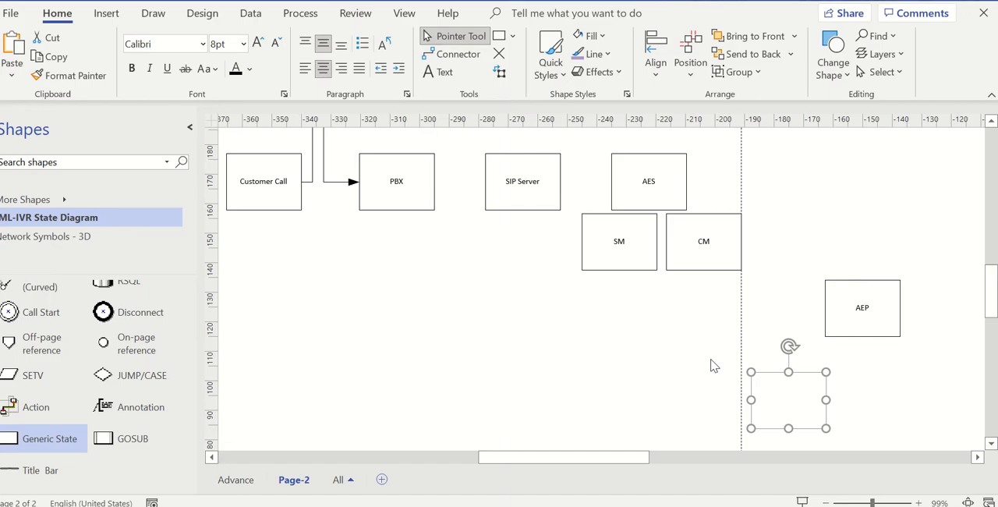
{"action": "left_click_drag", "start_coordinate": [819, 419], "coordinate": [874, 404]}
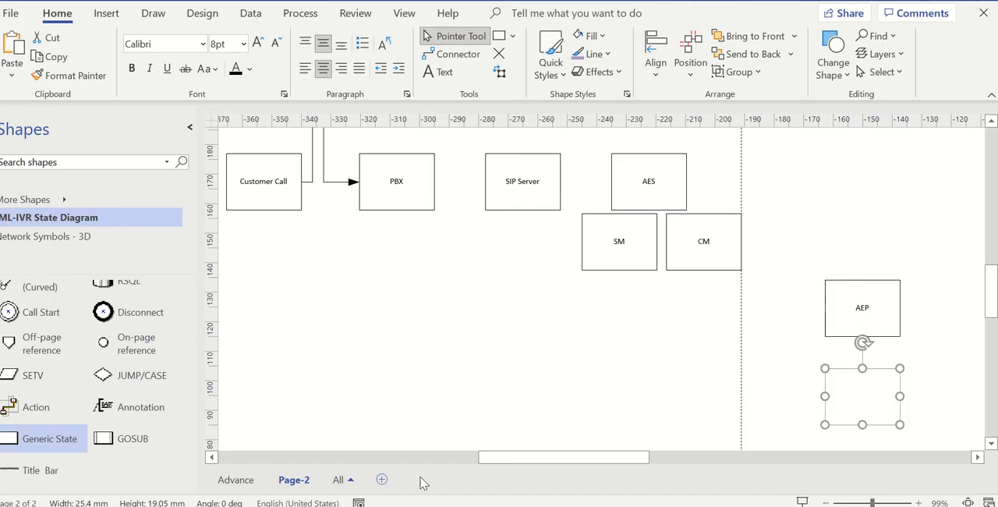
- Consult the finished diagram on the Advance page, and label the empty box below AEP on Page-2 "IVR"
{"action": "left_click", "coordinate": [235, 479]}
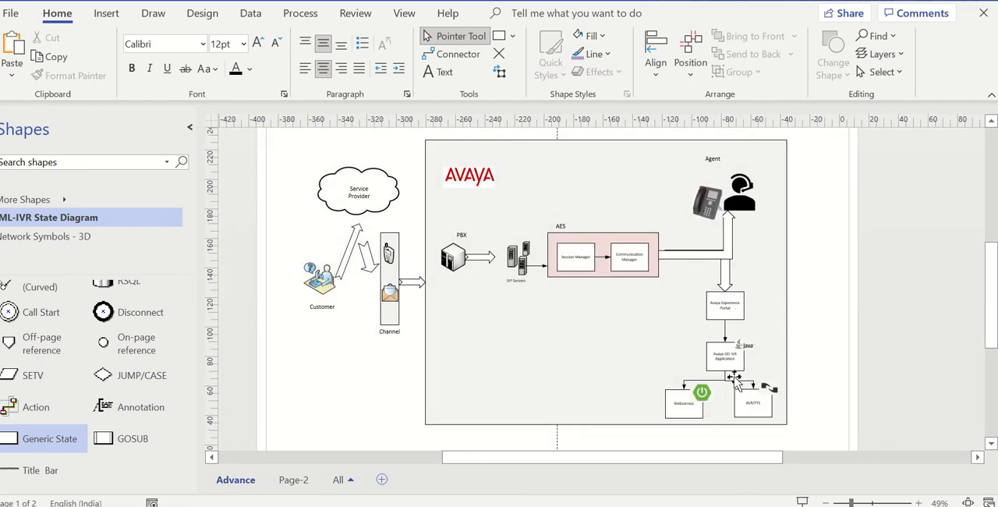
{"action": "left_click", "coordinate": [297, 485]}
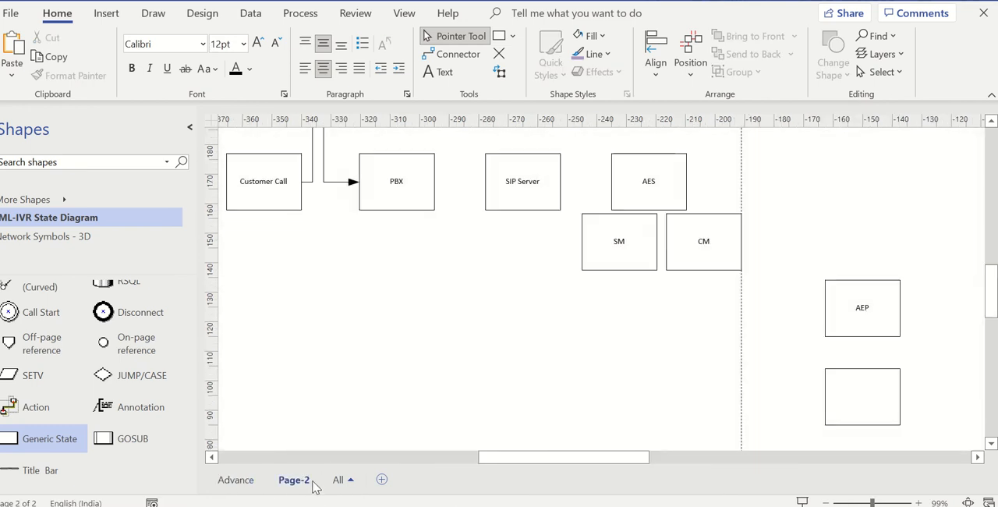
{"action": "double_click", "coordinate": [862, 398]}
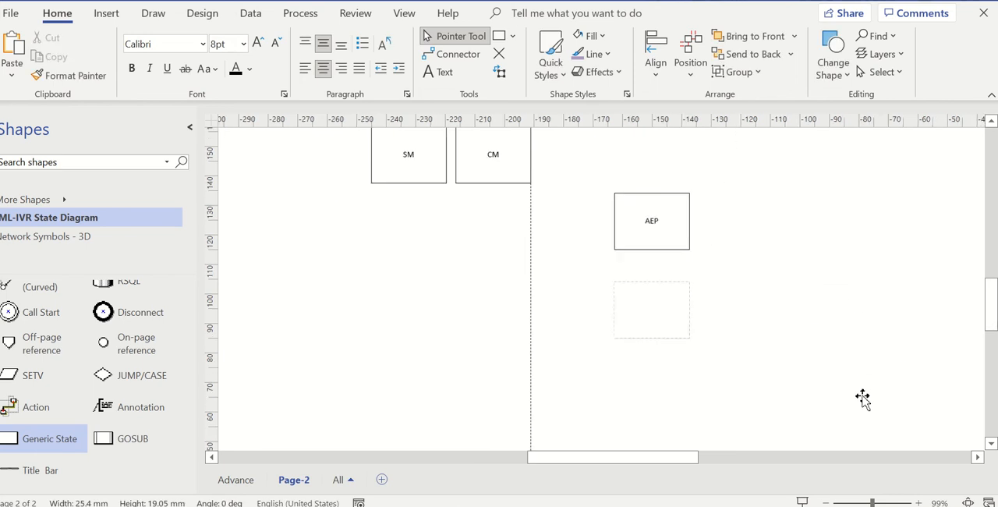
{"action": "left_click", "coordinate": [862, 298]}
- Add a Generic State box labelled "ASR/TTS" below and to the left of the IVR box
{"action": "left_click_drag", "start_coordinate": [50, 441], "coordinate": [757, 424]}
{"action": "type", "text": "ASR/TTS"}
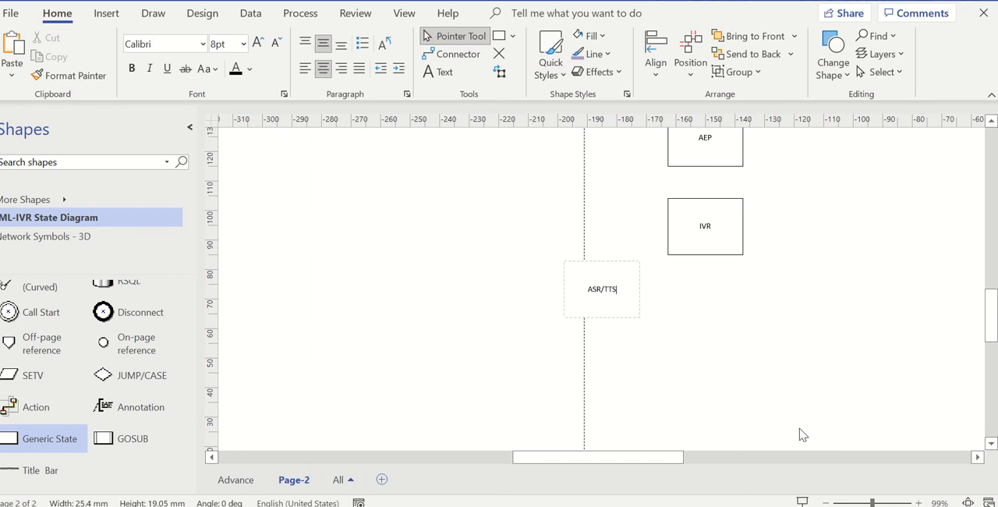
{"action": "left_click", "coordinate": [799, 428]}
- Add a Generic State box labelled "Webservice", and arrange it and the ASR/TTS box side by side just below IVR
{"action": "left_click_drag", "start_coordinate": [43, 444], "coordinate": [922, 434]}
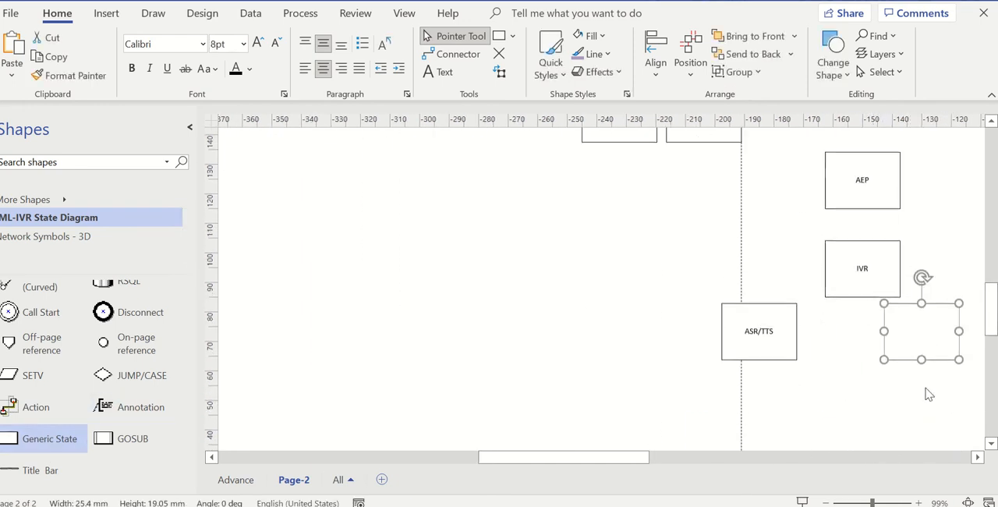
{"action": "type", "text": "Webservice"}
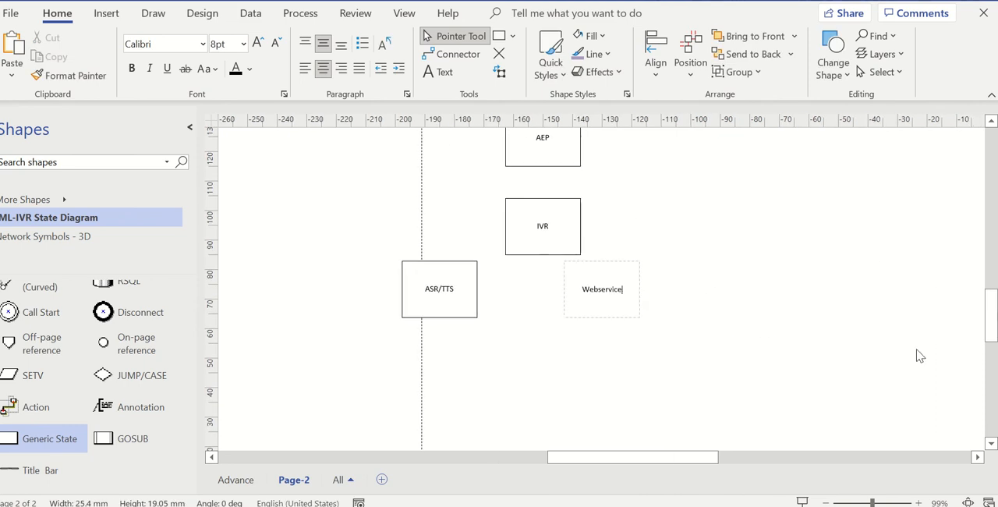
{"action": "left_click", "coordinate": [814, 326]}
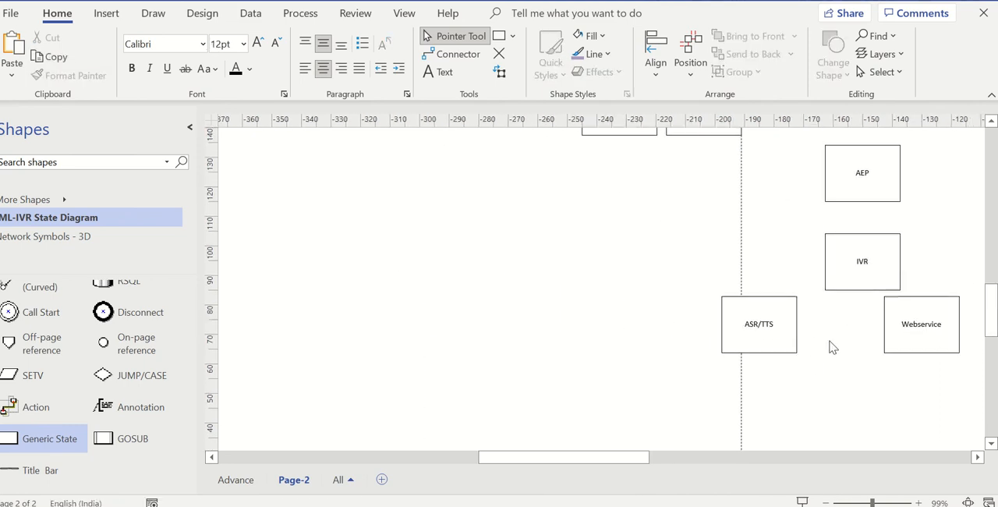
{"action": "left_click_drag", "start_coordinate": [783, 323], "coordinate": [848, 334]}
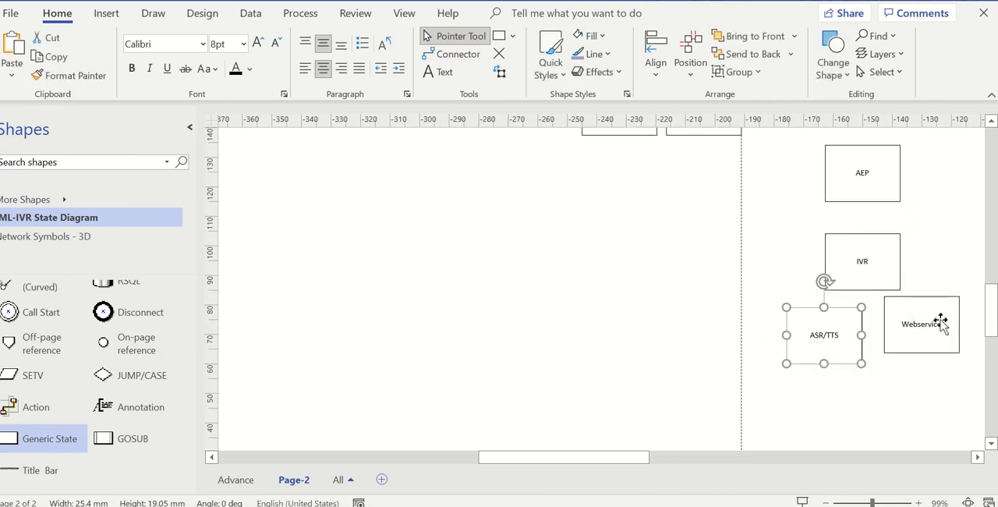
{"action": "left_click_drag", "start_coordinate": [942, 323], "coordinate": [926, 342]}
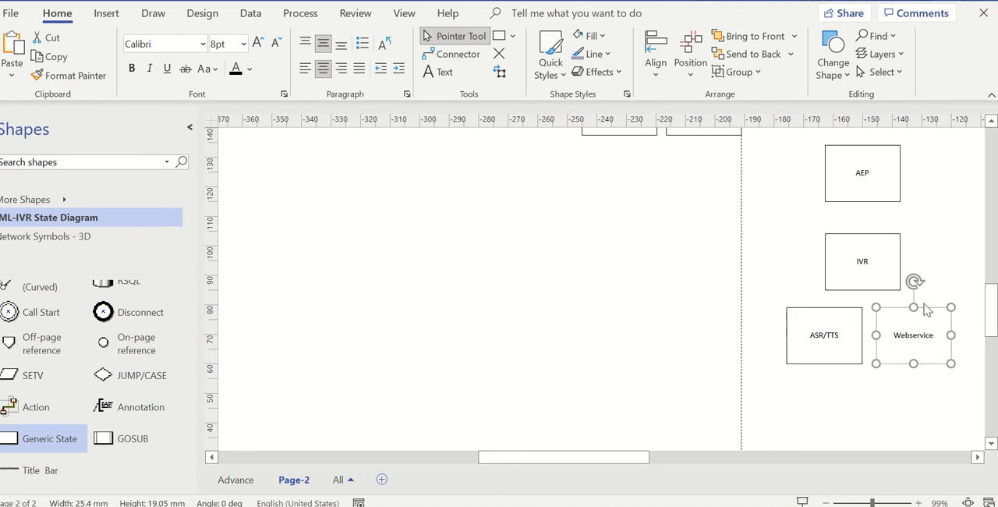
- Add a Generic State box labelled "Agent" well above the AEP box, vertically aligned with it
{"action": "scroll", "coordinate": [925, 309], "scroll_direction": "up", "scroll_amount": 3}
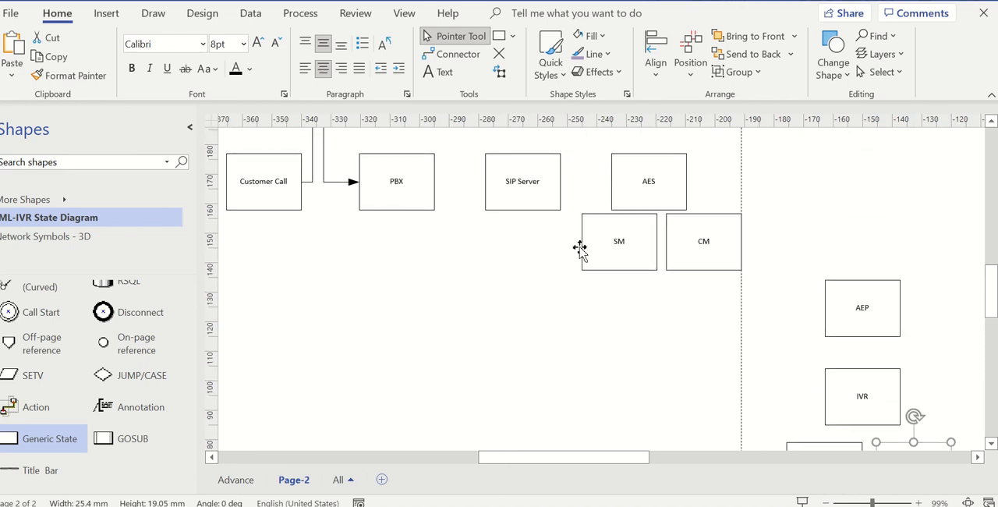
{"action": "left_click_drag", "start_coordinate": [32, 438], "coordinate": [865, 200]}
{"action": "scroll", "coordinate": [871, 201], "scroll_direction": "up", "scroll_amount": 2}
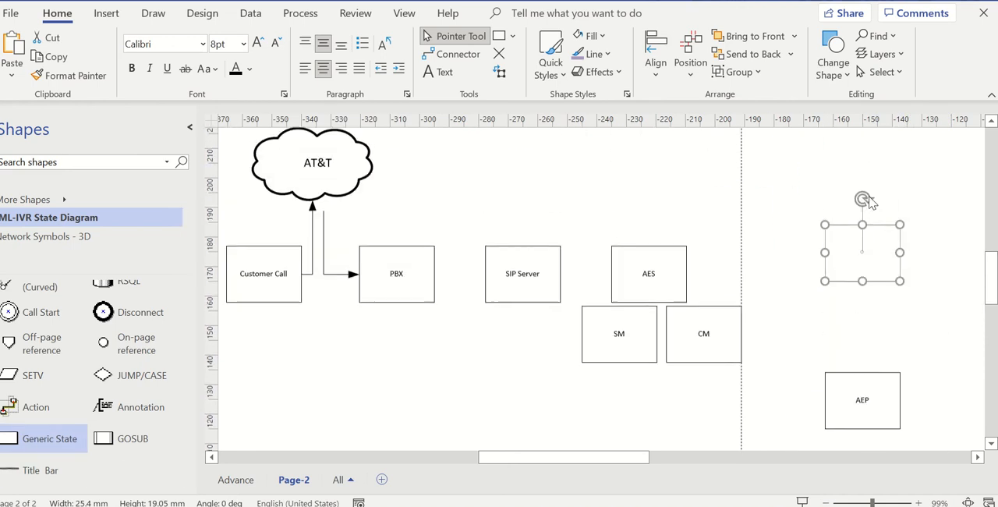
{"action": "left_click_drag", "start_coordinate": [853, 263], "coordinate": [861, 218]}
{"action": "type", "text": "Agent"}
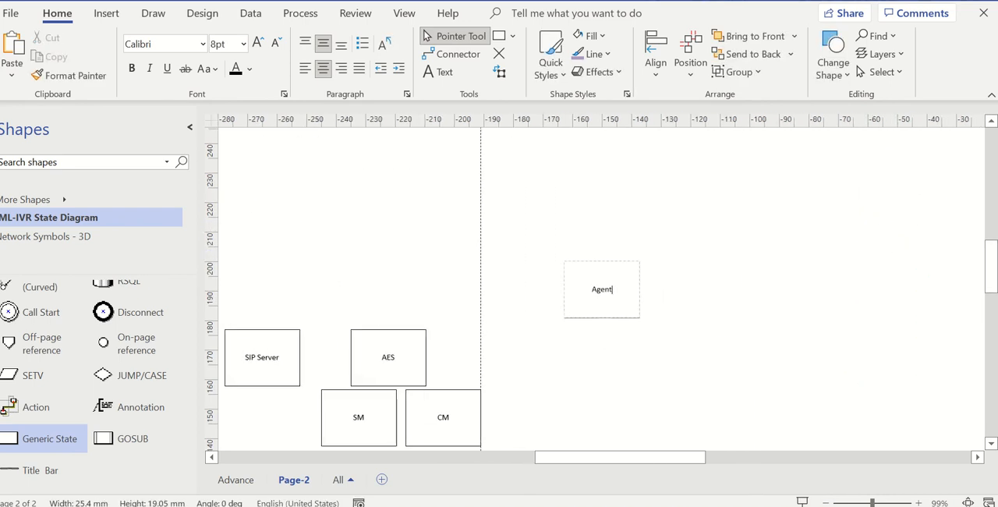
{"action": "left_click", "coordinate": [771, 303]}
- Add an Action connector from the PBX box to the near side of the SIP Server box
{"action": "left_click_drag", "start_coordinate": [703, 459], "coordinate": [649, 460]}
{"action": "scroll", "coordinate": [605, 357], "scroll_direction": "down", "scroll_amount": 3}
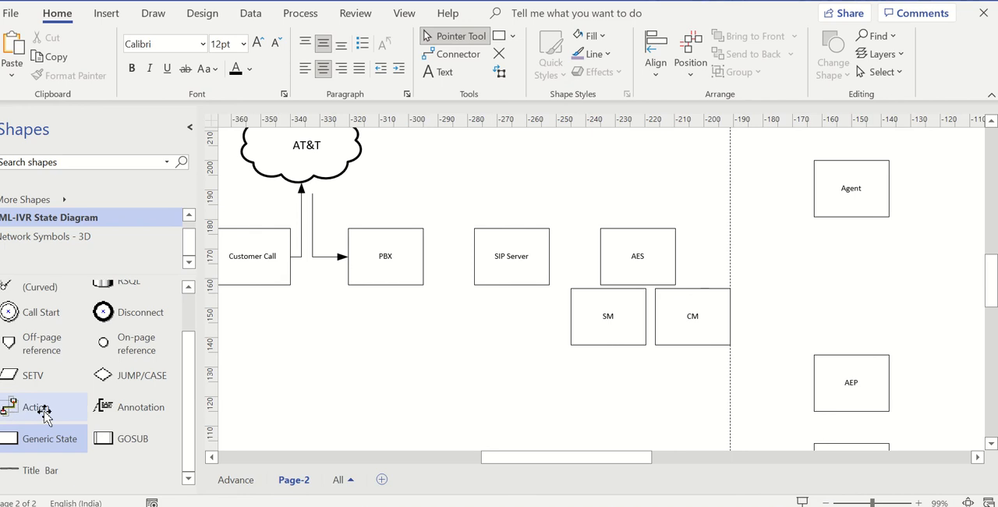
{"action": "left_click_drag", "start_coordinate": [31, 407], "coordinate": [460, 281]}
{"action": "left_click_drag", "start_coordinate": [497, 313], "coordinate": [474, 256]}
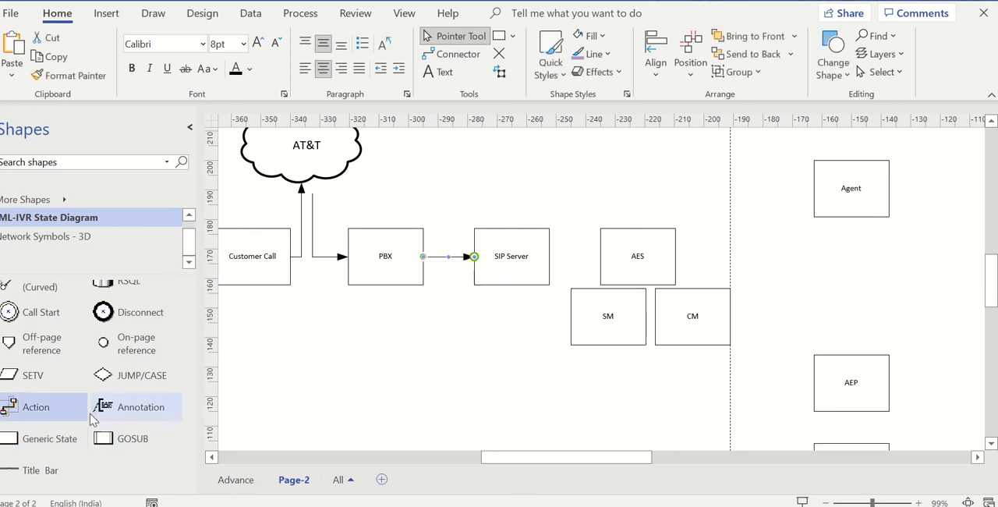
- Add an Action connector from SIP Server to AES, and space the SM and CM boxes farther apart and slightly lower beneath AES
{"action": "left_click_drag", "start_coordinate": [86, 393], "coordinate": [599, 290]}
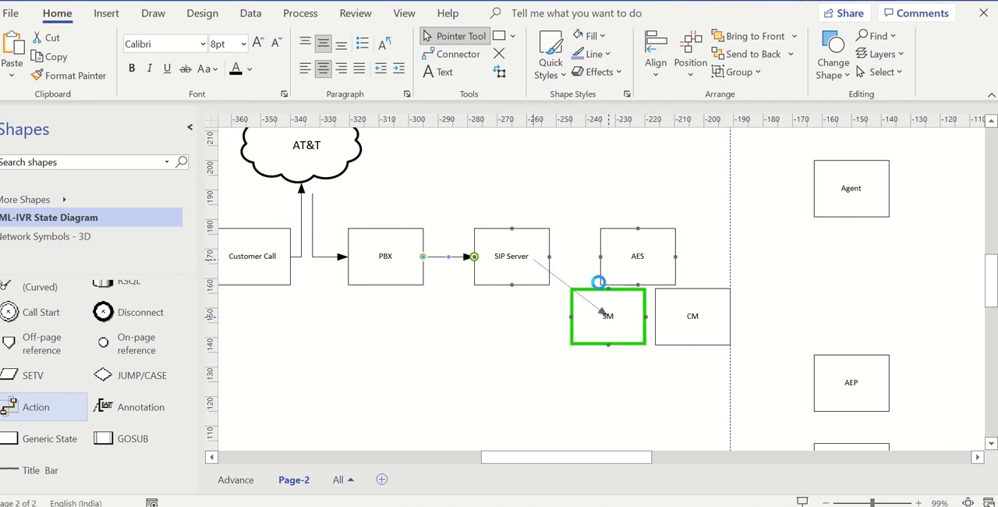
{"action": "left_click_drag", "start_coordinate": [531, 259], "coordinate": [550, 256]}
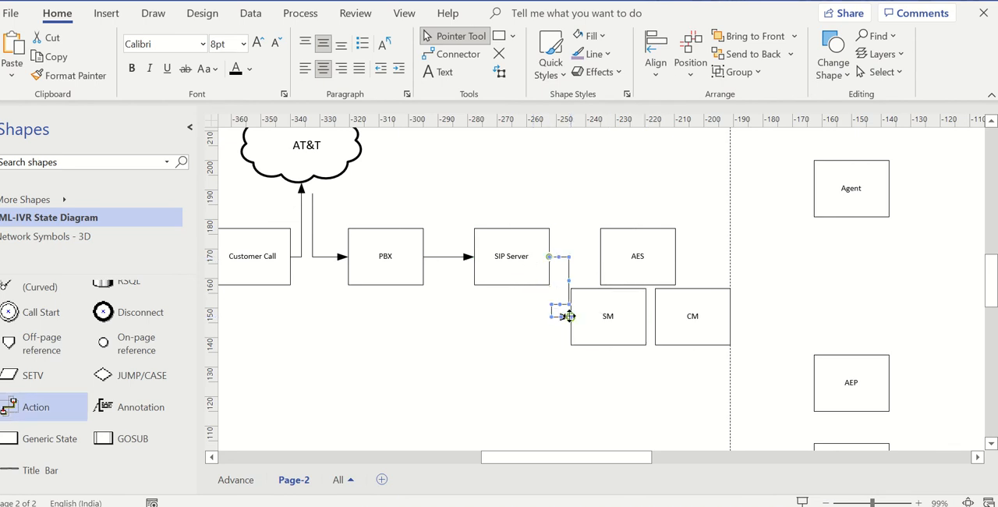
{"action": "left_click_drag", "start_coordinate": [569, 315], "coordinate": [616, 257]}
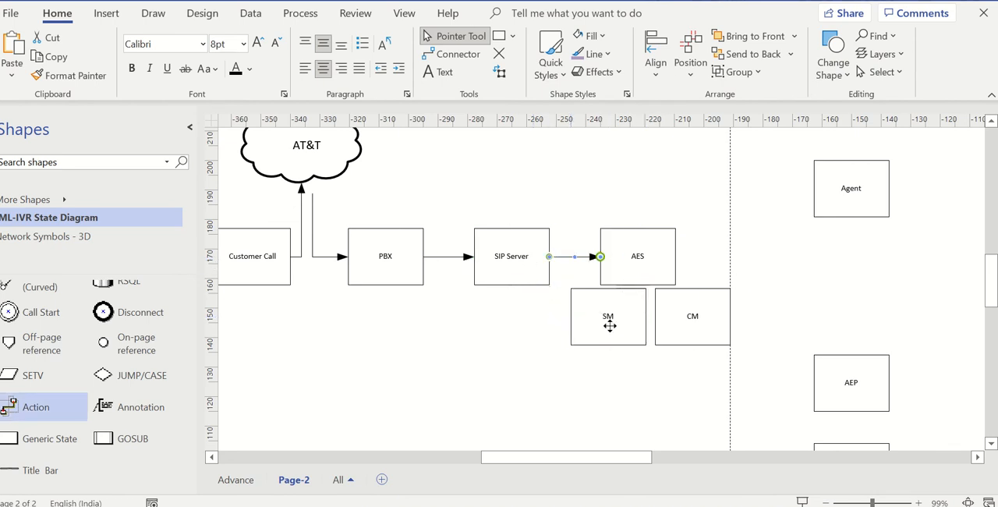
{"action": "left_click_drag", "start_coordinate": [609, 325], "coordinate": [596, 331]}
{"action": "left_click_drag", "start_coordinate": [689, 316], "coordinate": [689, 323]}
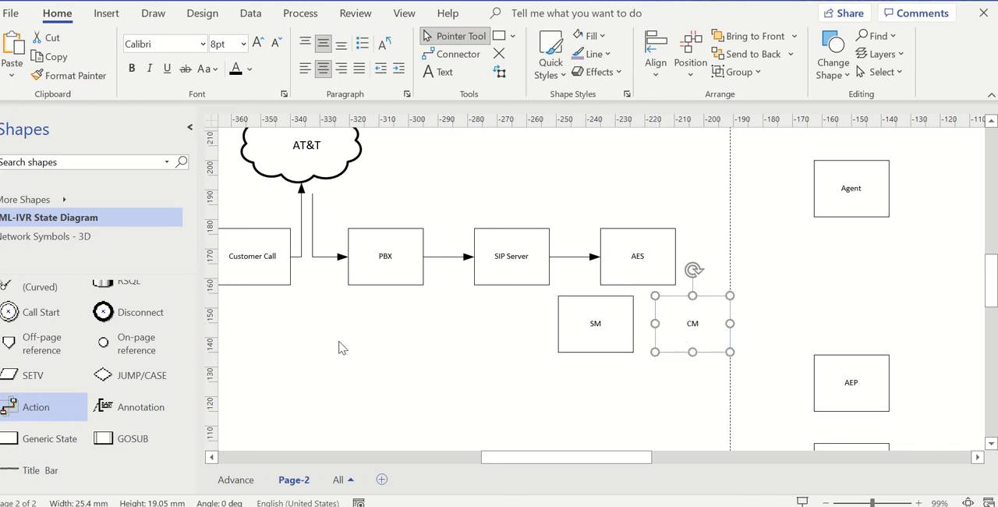
- Add Action connectors from the CM box to the AEP box and from the AES box to the Agent box
{"action": "left_click_drag", "start_coordinate": [729, 323], "coordinate": [779, 354]}
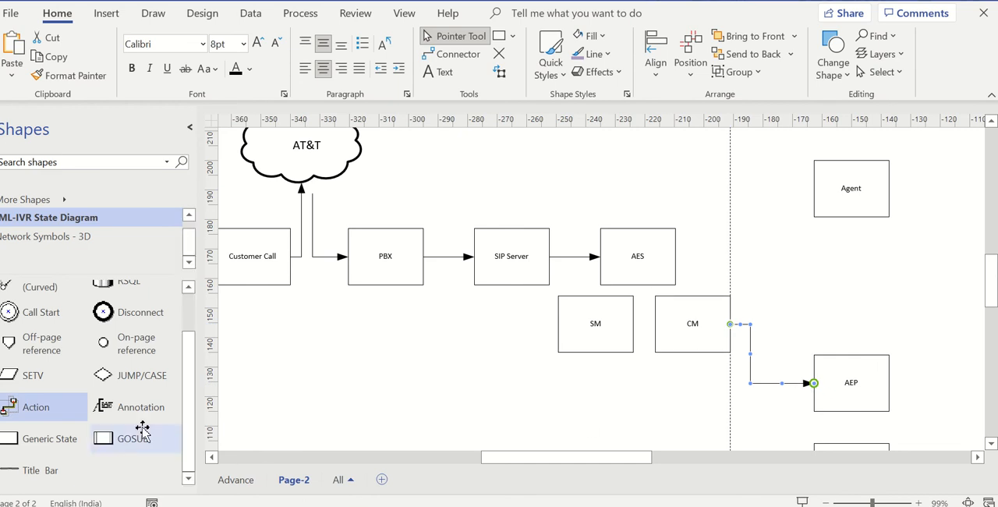
{"action": "left_click_drag", "start_coordinate": [40, 408], "coordinate": [748, 312]}
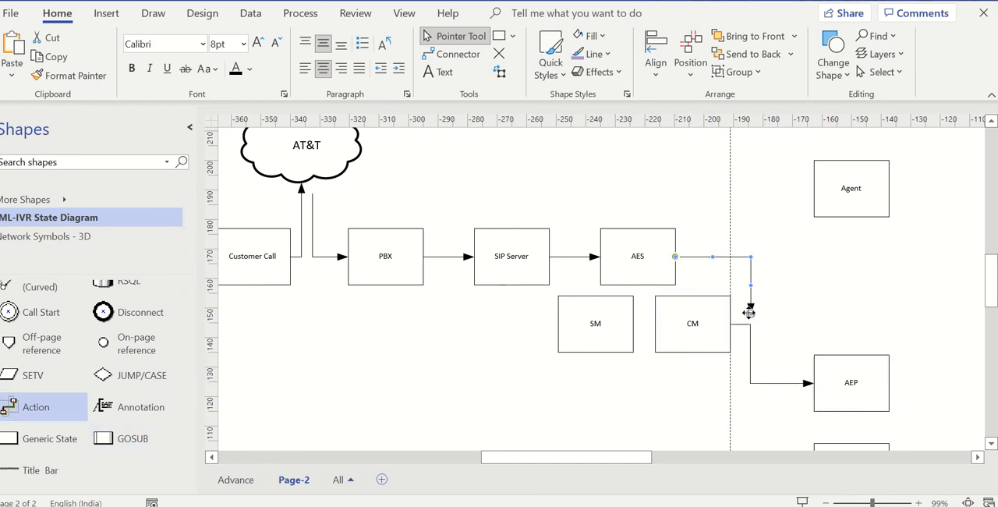
{"action": "left_click_drag", "start_coordinate": [807, 197], "coordinate": [813, 188]}
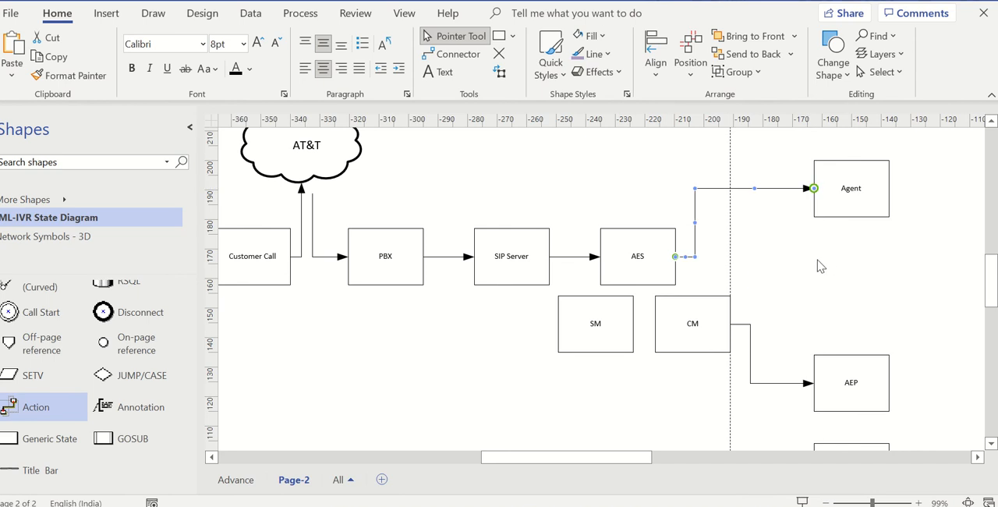
- Add Action connectors from AEP down to IVR, and from IVR down to the Webservice and ASR/TTS boxes
{"action": "scroll", "coordinate": [931, 305], "scroll_direction": "down", "scroll_amount": 5}
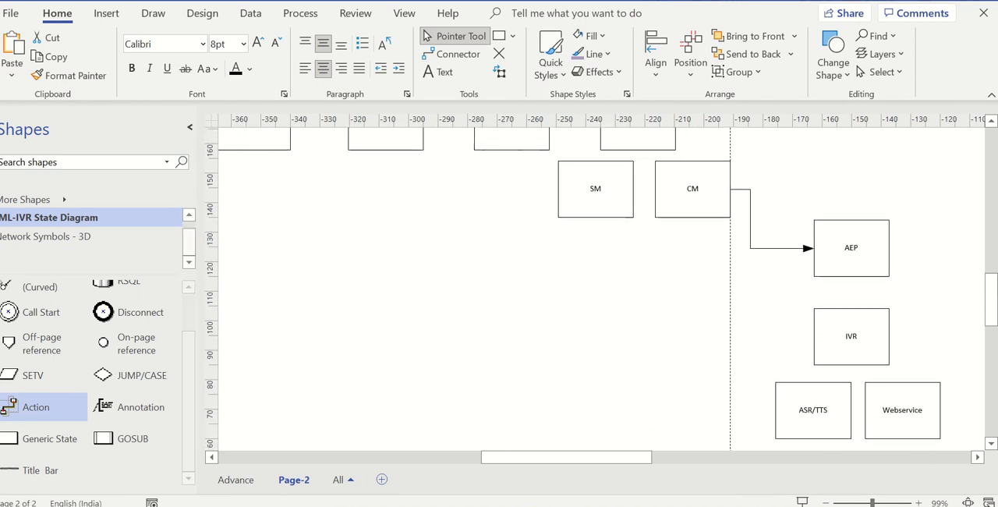
{"action": "left_click_drag", "start_coordinate": [23, 406], "coordinate": [830, 371]}
{"action": "scroll", "coordinate": [779, 372], "scroll_direction": "down", "scroll_amount": 5}
{"action": "left_click_drag", "start_coordinate": [39, 410], "coordinate": [898, 274]}
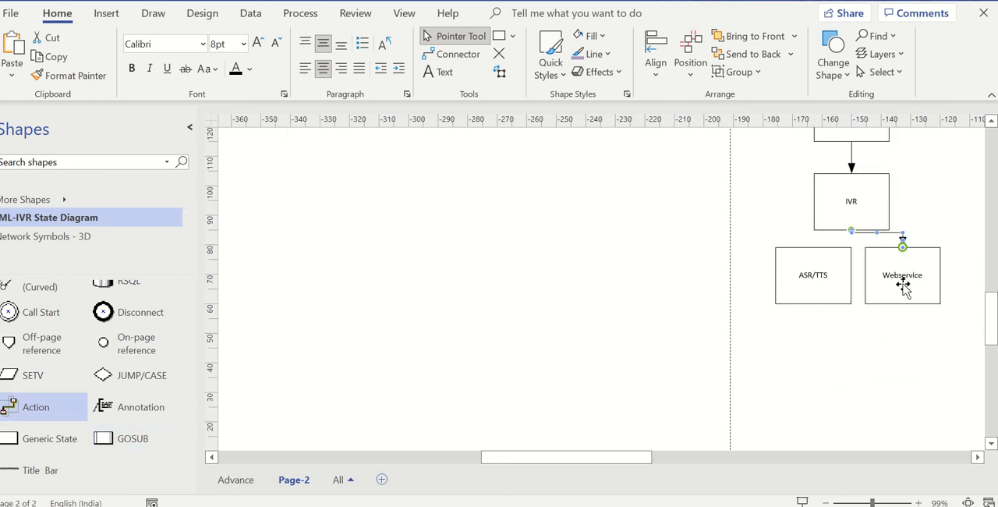
{"action": "left_click_drag", "start_coordinate": [39, 410], "coordinate": [813, 247]}
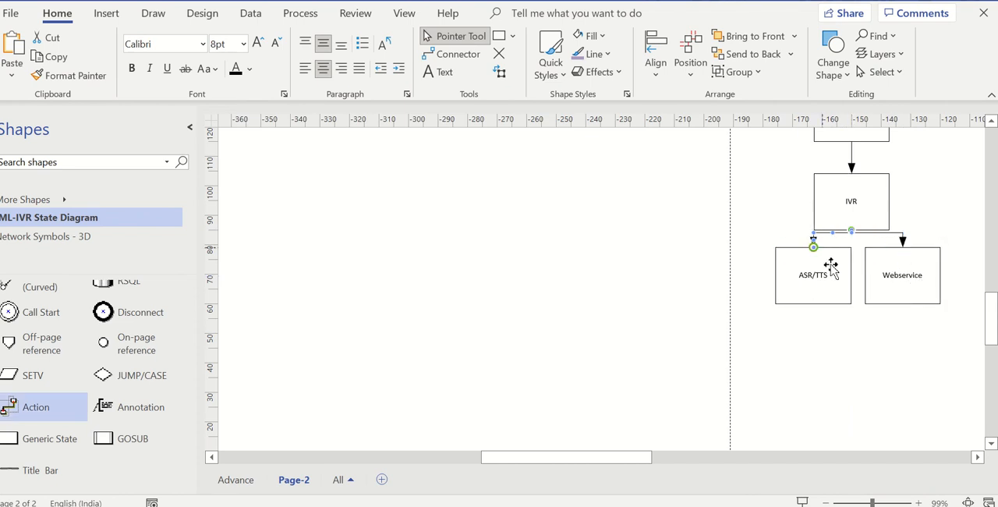
{"action": "left_click", "coordinate": [850, 342]}
- Move the ASR/TTS and Webservice boxes slightly lower beneath IVR, level with each other and a little farther apart
{"action": "scroll", "coordinate": [848, 347], "scroll_direction": "up", "scroll_amount": 8}
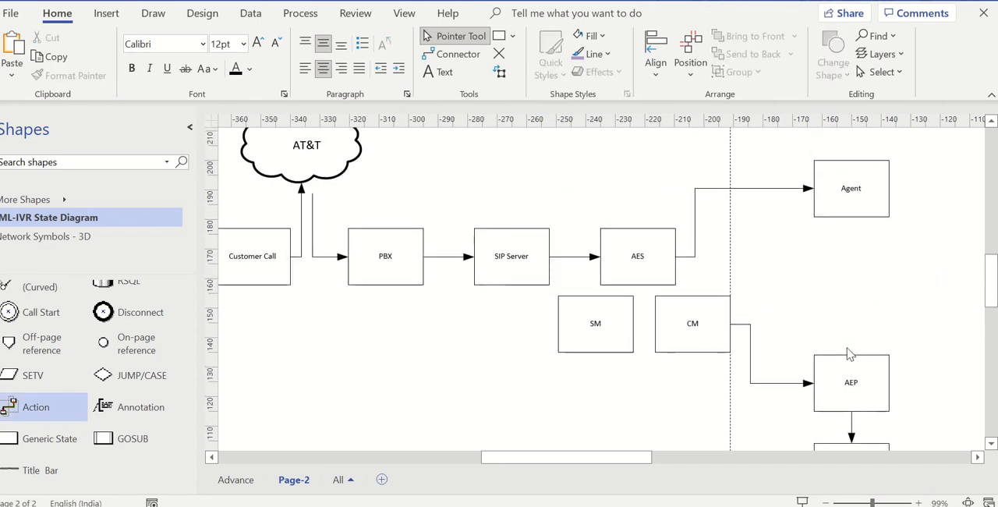
{"action": "scroll", "coordinate": [850, 352], "scroll_direction": "down", "scroll_amount": 3}
{"action": "scroll", "coordinate": [850, 355], "scroll_direction": "down", "scroll_amount": 3}
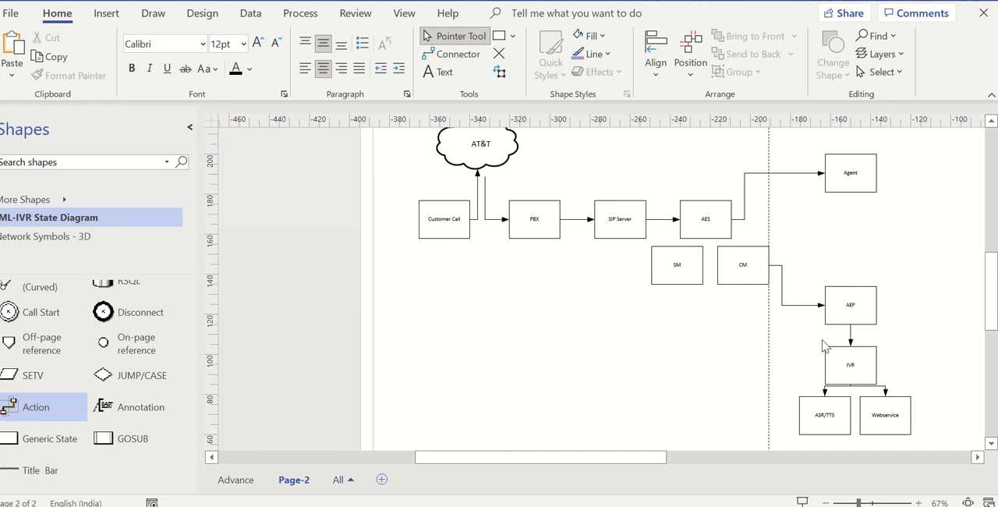
{"action": "left_click", "coordinate": [865, 362]}
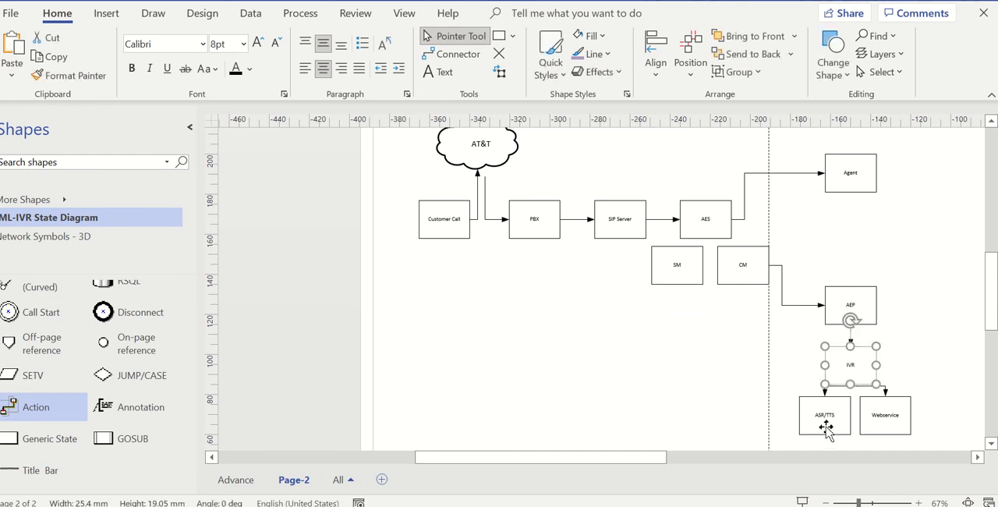
{"action": "left_click_drag", "start_coordinate": [829, 423], "coordinate": [823, 423]}
{"action": "left_click_drag", "start_coordinate": [891, 414], "coordinate": [894, 425]}
{"action": "left_click_drag", "start_coordinate": [822, 411], "coordinate": [833, 421]}
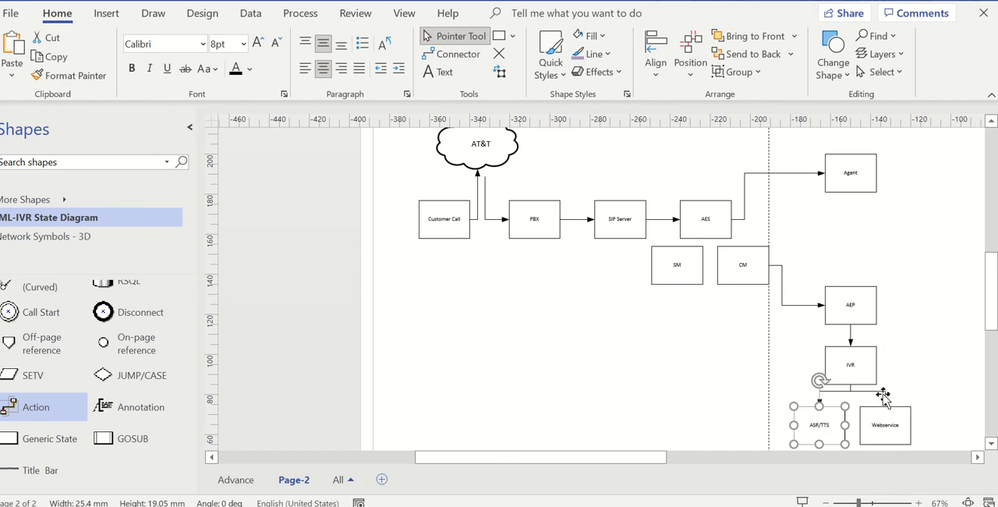
- Move the PBX box about 10 mm horizontally towards the SIP Server box, keeping it in line with the row
{"action": "scroll", "coordinate": [635, 253], "scroll_direction": "up", "scroll_amount": 4}
{"action": "scroll", "coordinate": [627, 242], "scroll_direction": "down", "scroll_amount": 4}
{"action": "left_click_drag", "start_coordinate": [548, 226], "coordinate": [568, 226]}
{"action": "scroll", "coordinate": [929, 274], "scroll_direction": "down", "scroll_amount": 2}
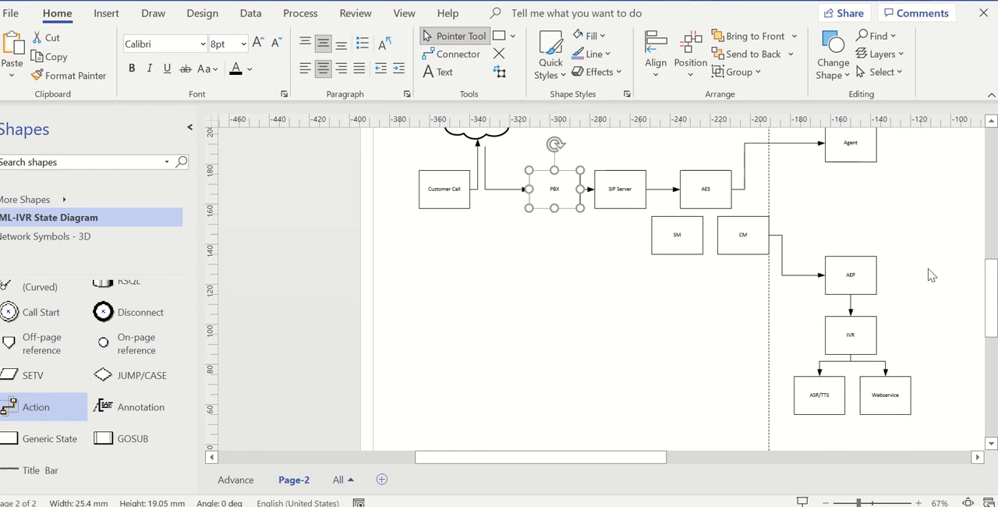
{"action": "scroll", "coordinate": [931, 274], "scroll_direction": "down", "scroll_amount": 2}
{"action": "scroll", "coordinate": [728, 242], "scroll_direction": "up", "scroll_amount": 2}
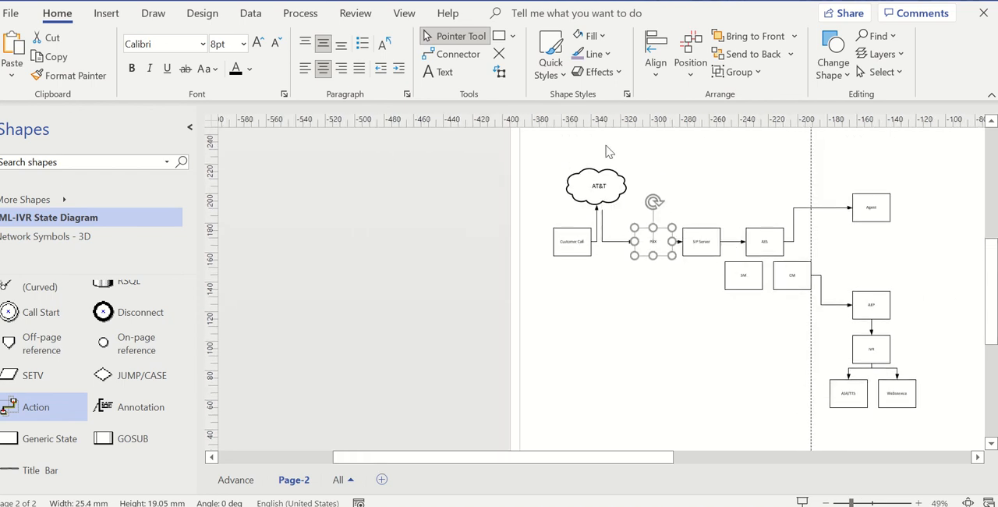
- Draw a rectangle about 205 mm by 165 mm covering all boxes from PBX to Agent and Webservice, leaving out Customer Call and AT&T
{"action": "left_click", "coordinate": [570, 241]}
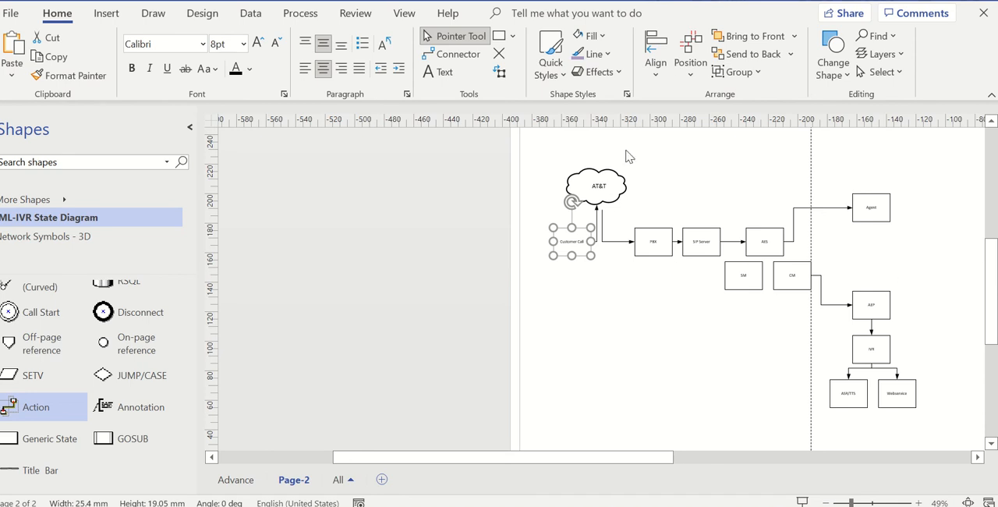
{"action": "left_click_drag", "start_coordinate": [629, 157], "coordinate": [959, 445]}
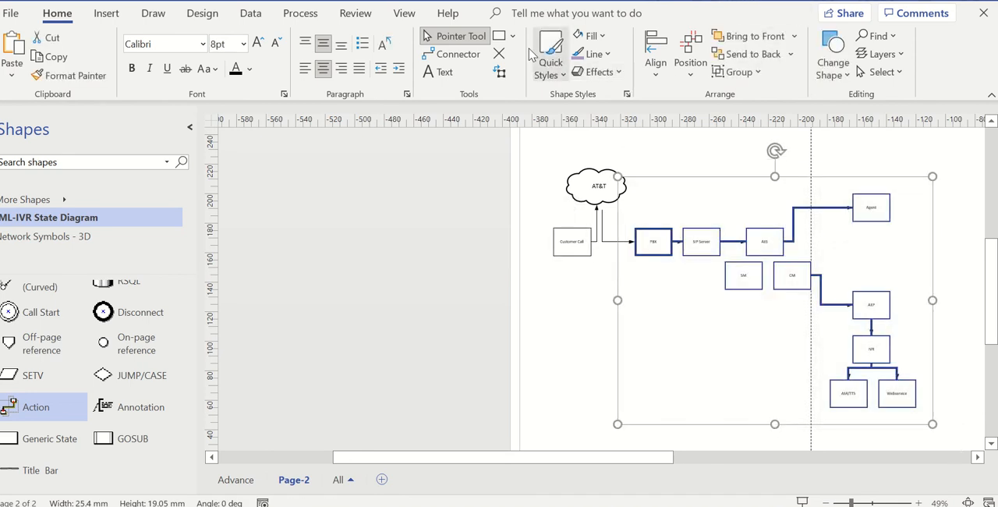
{"action": "left_click", "coordinate": [500, 38]}
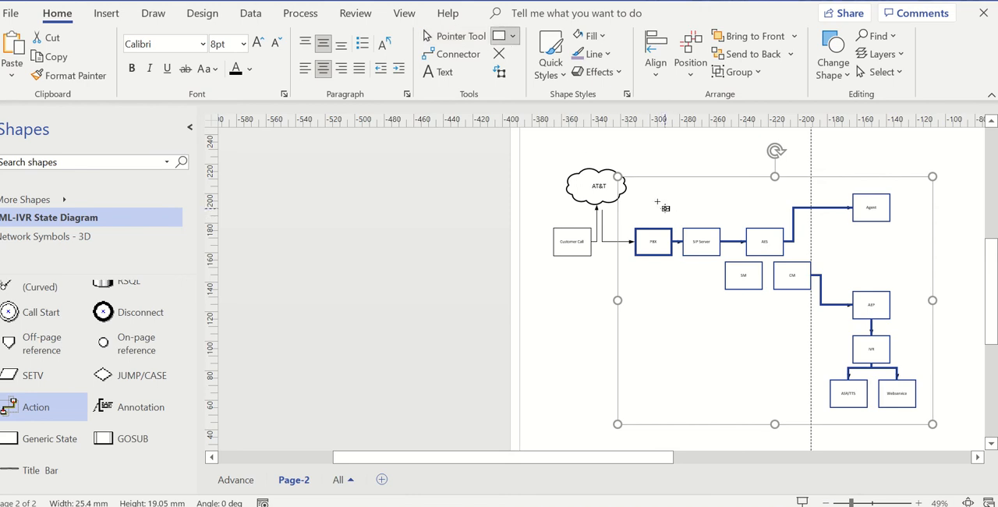
{"action": "left_click_drag", "start_coordinate": [629, 171], "coordinate": [930, 380]}
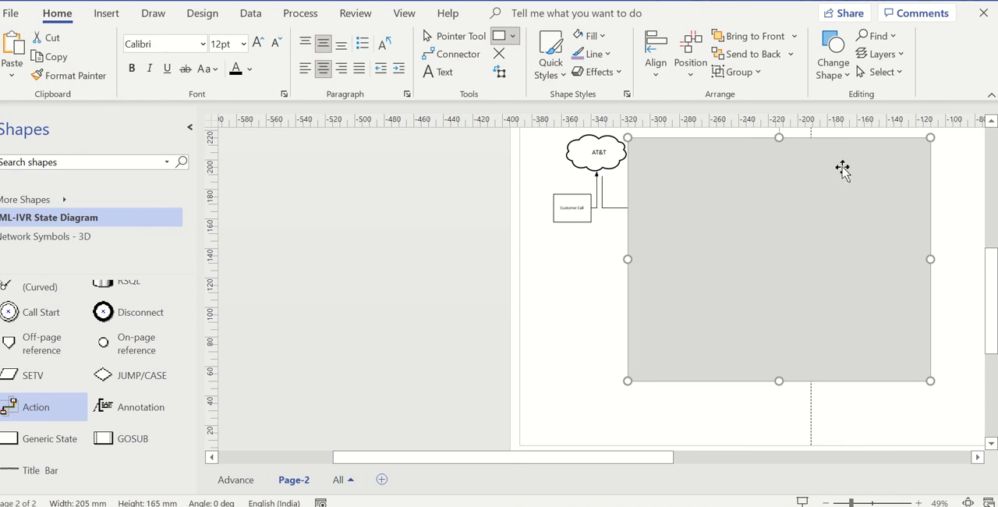
{"action": "left_click", "coordinate": [456, 36]}
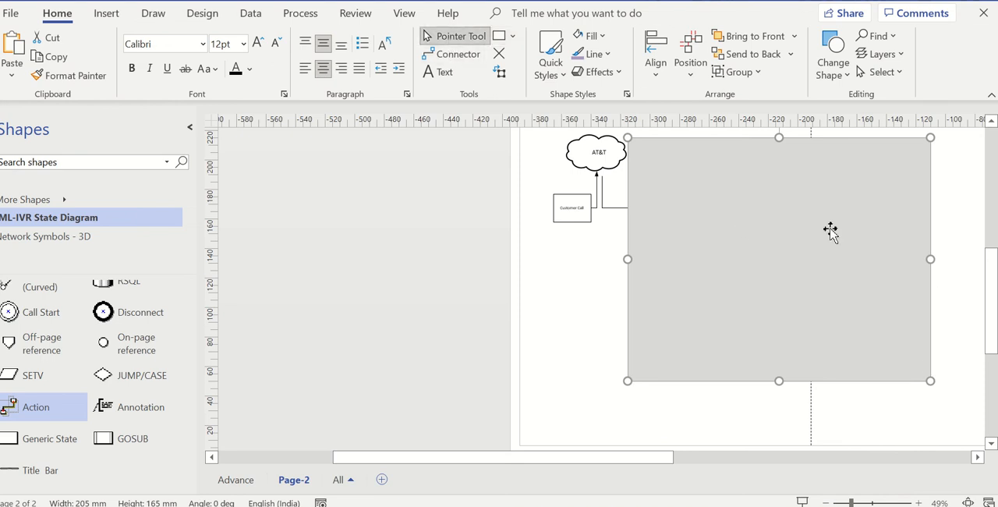
{"action": "key", "text": "Escape"}
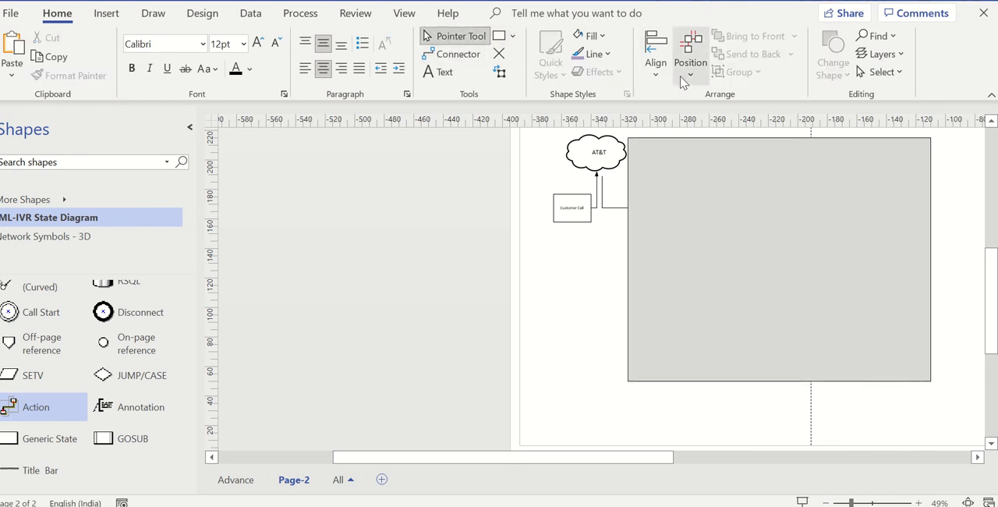
- Send the large rectangle to the back, behind all the boxes and connectors
{"action": "left_click", "coordinate": [750, 221]}
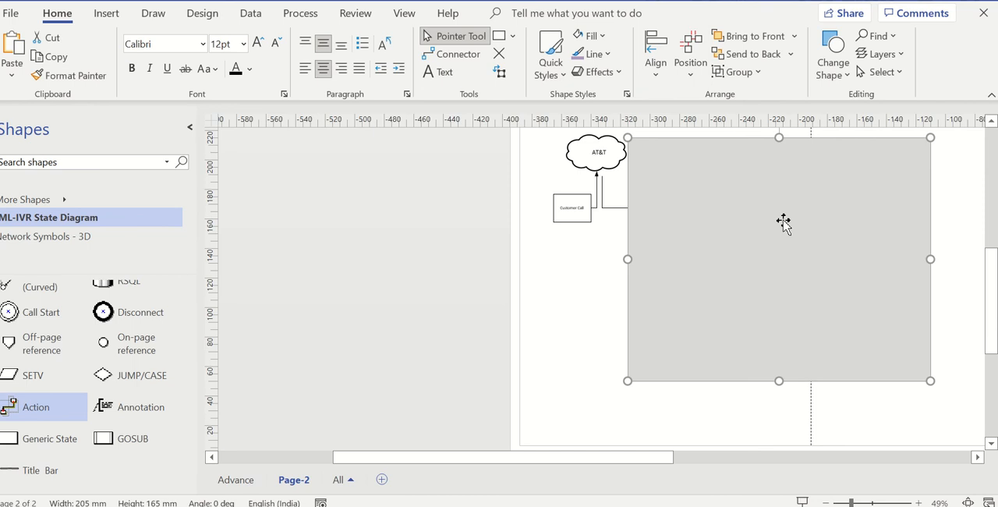
{"action": "left_click", "coordinate": [790, 54]}
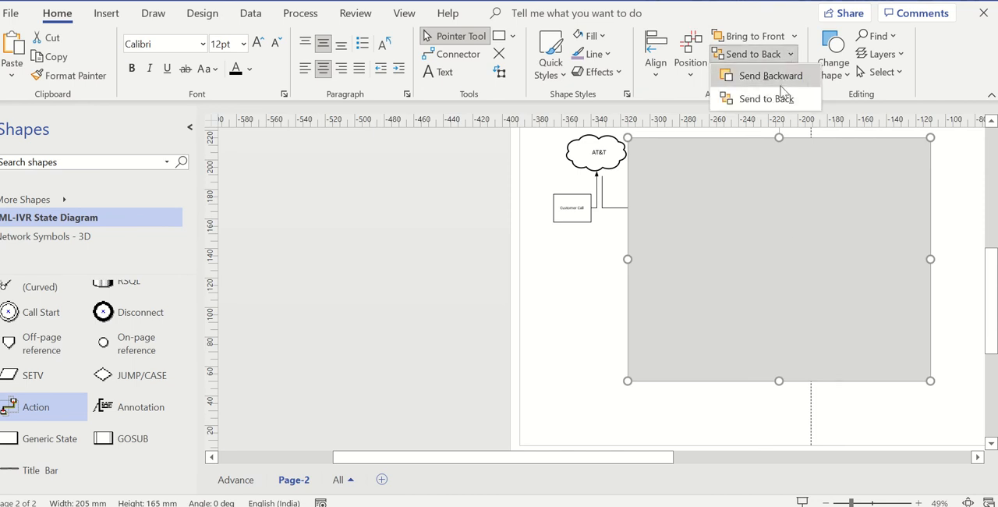
{"action": "left_click", "coordinate": [782, 98]}
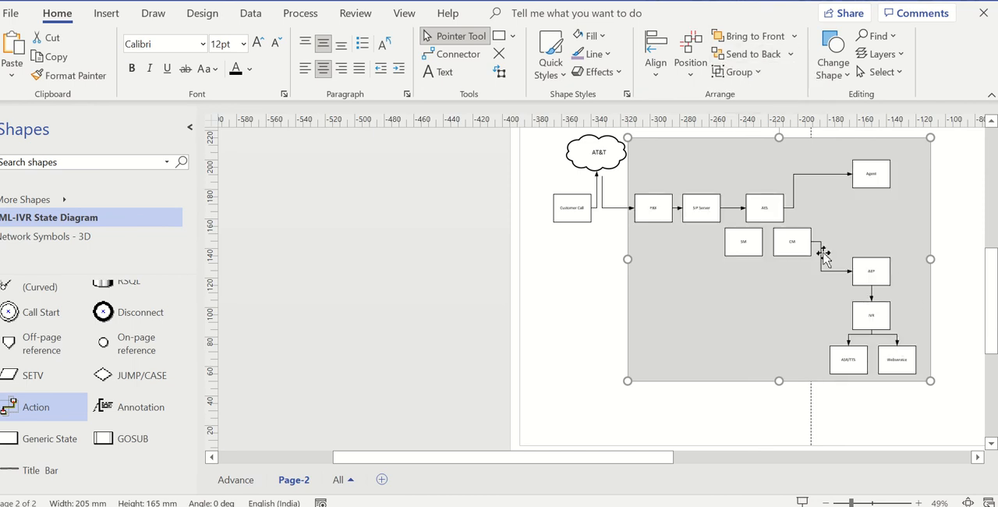
{"action": "left_click", "coordinate": [679, 133]}
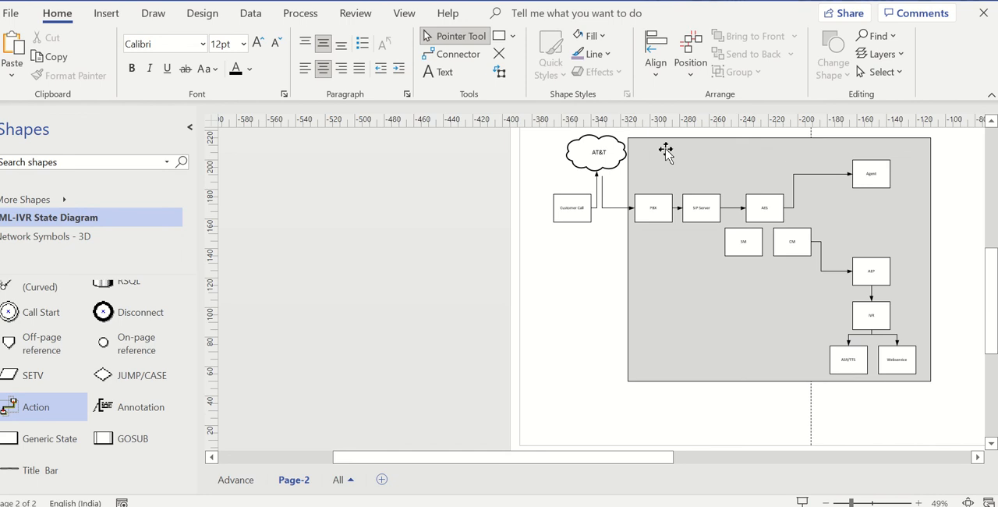
- Fill the large background rectangle with a light grey shade of the white theme colour
{"action": "left_click", "coordinate": [665, 152]}
{"action": "left_click", "coordinate": [593, 36]}
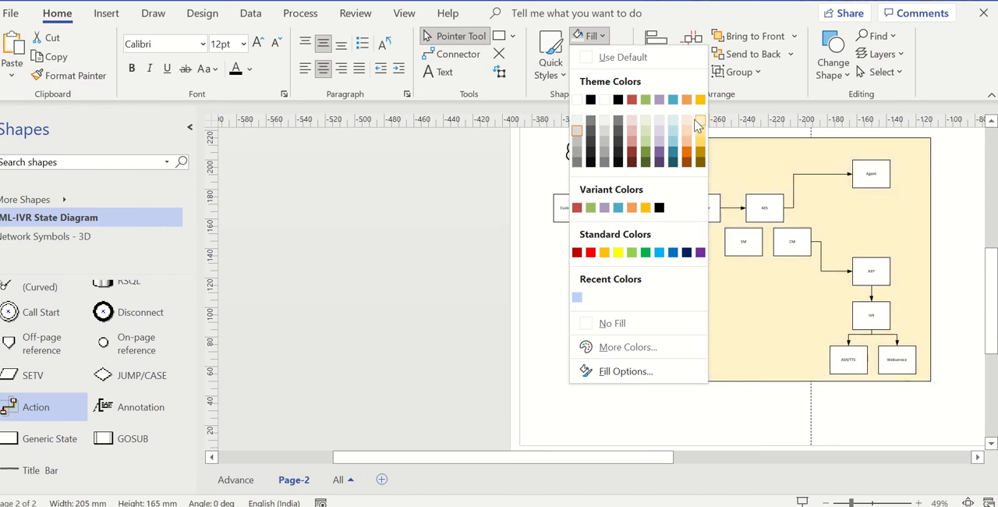
{"action": "left_click", "coordinate": [577, 129]}
{"action": "left_click", "coordinate": [572, 314]}
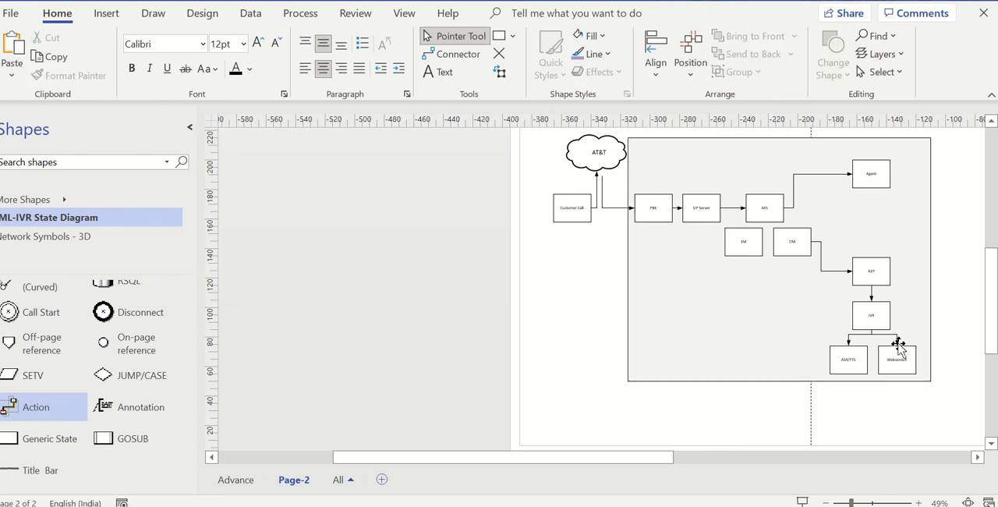
{"action": "scroll", "coordinate": [811, 328], "scroll_direction": "up", "scroll_amount": 2}
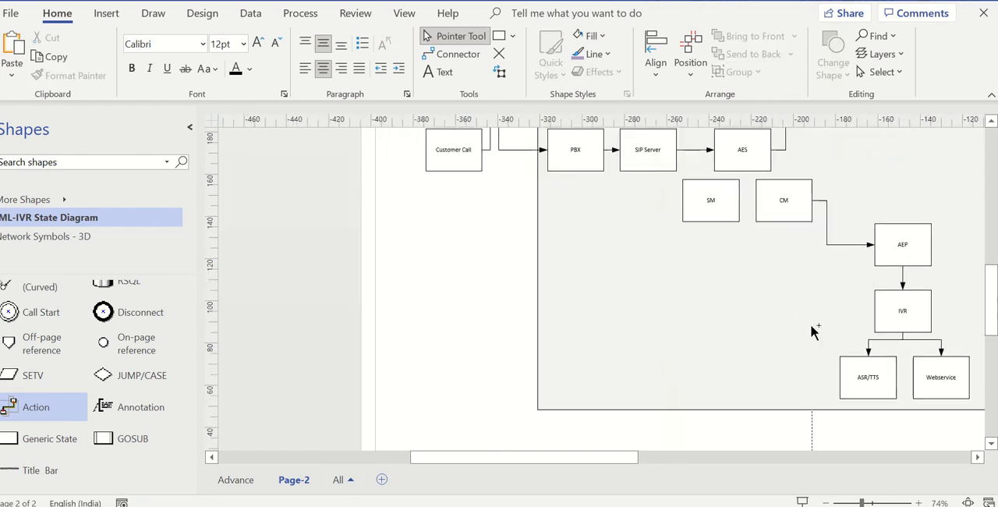
{"action": "scroll", "coordinate": [811, 331], "scroll_direction": "down", "scroll_amount": 1}
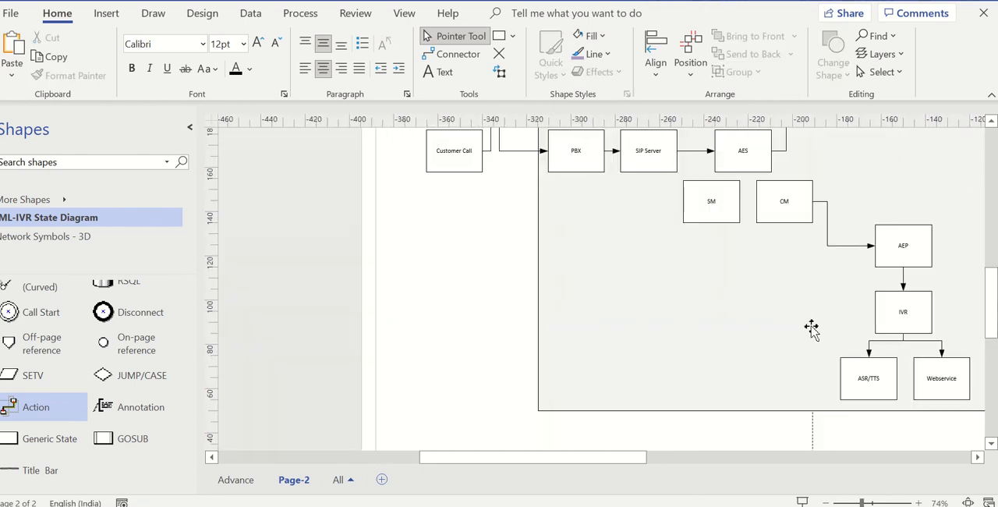
{"action": "scroll", "coordinate": [802, 268], "scroll_direction": "up", "scroll_amount": 2}
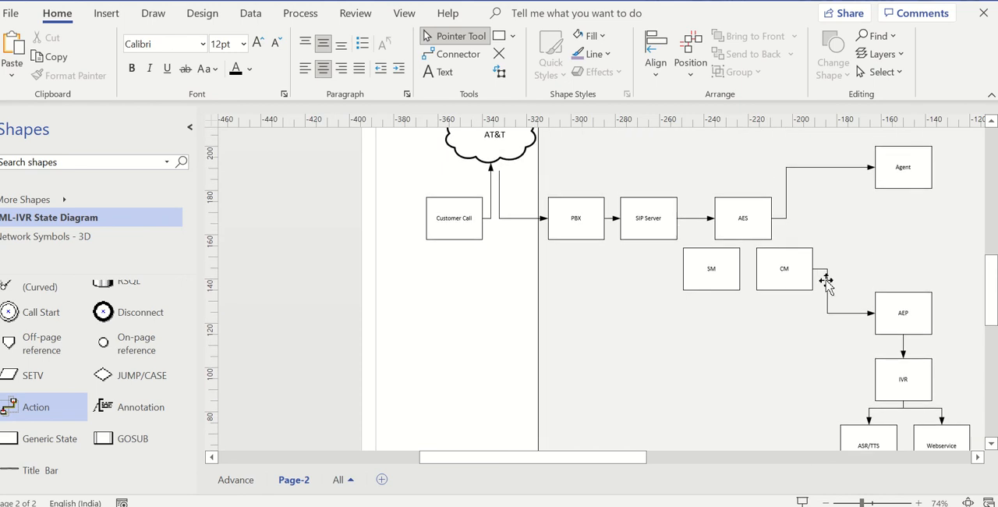
{"action": "left_click", "coordinate": [827, 283]}
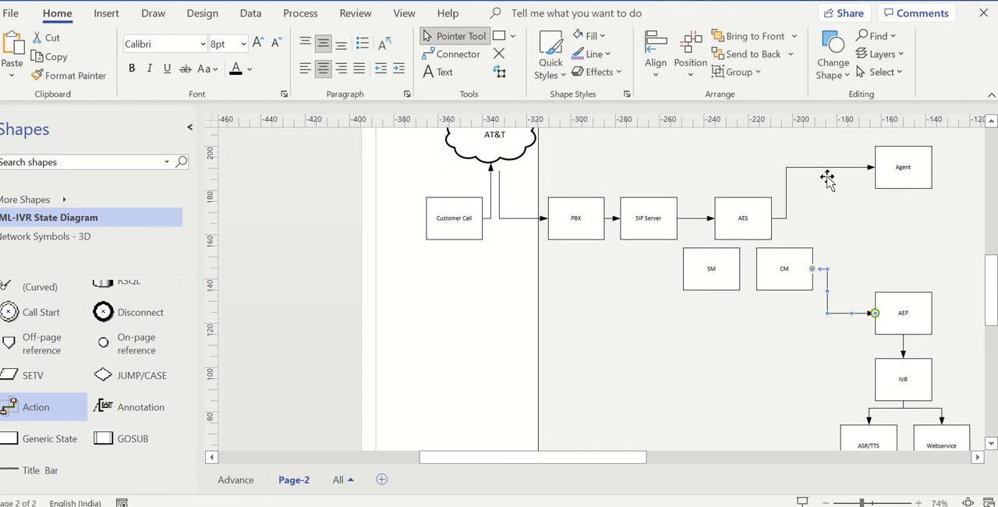
{"action": "left_click", "coordinate": [691, 217]}
- Search the shape library for "arrow"
{"action": "left_click", "coordinate": [58, 163]}
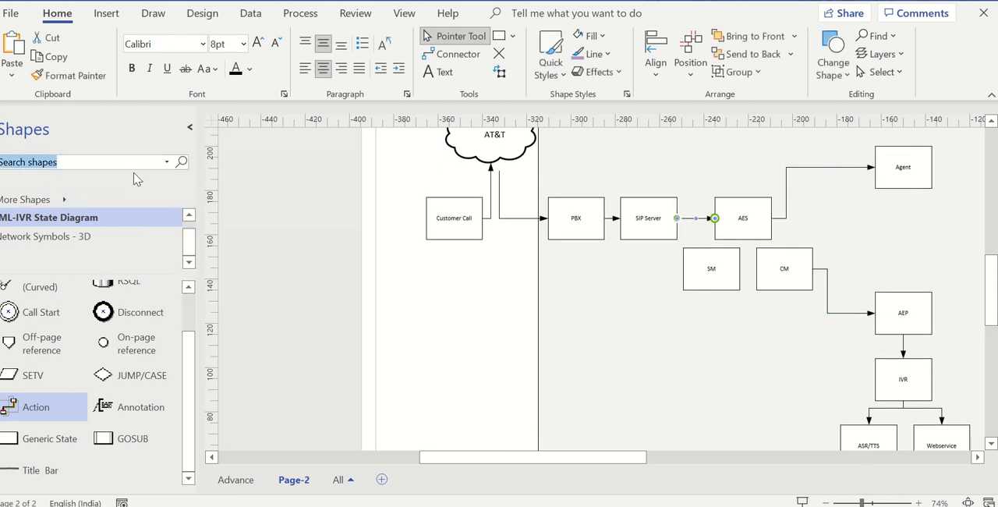
{"action": "type", "text": "a"}
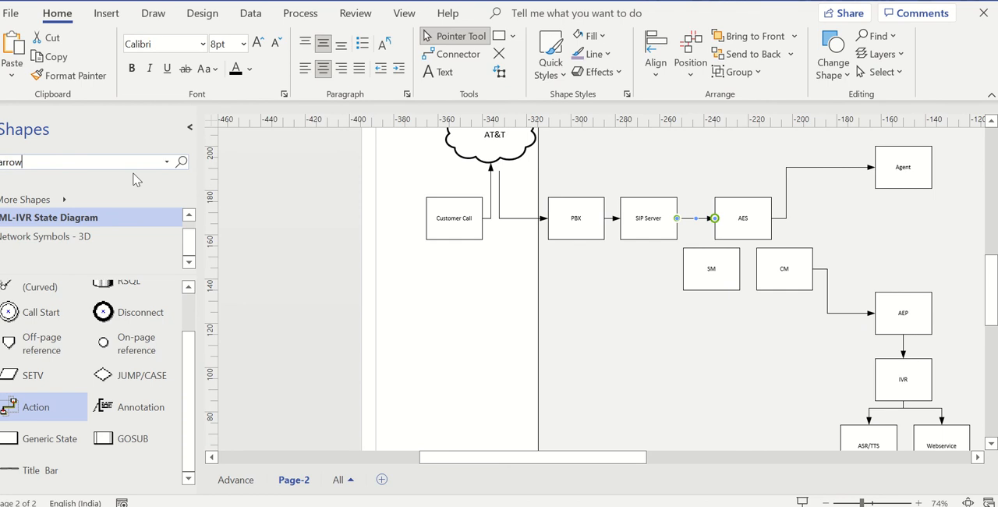
{"action": "type", "text": "rrow"}
{"action": "key", "text": "Return"}
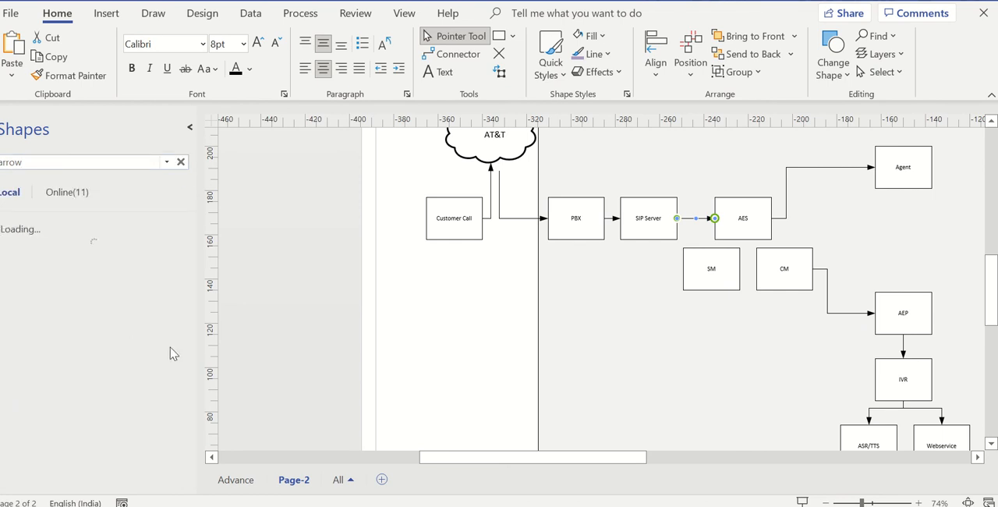
- Place a Notched Arrow from the Arrow Shapes results on the page, among the call-flow boxes
{"action": "scroll", "coordinate": [140, 359], "scroll_direction": "down", "scroll_amount": 3}
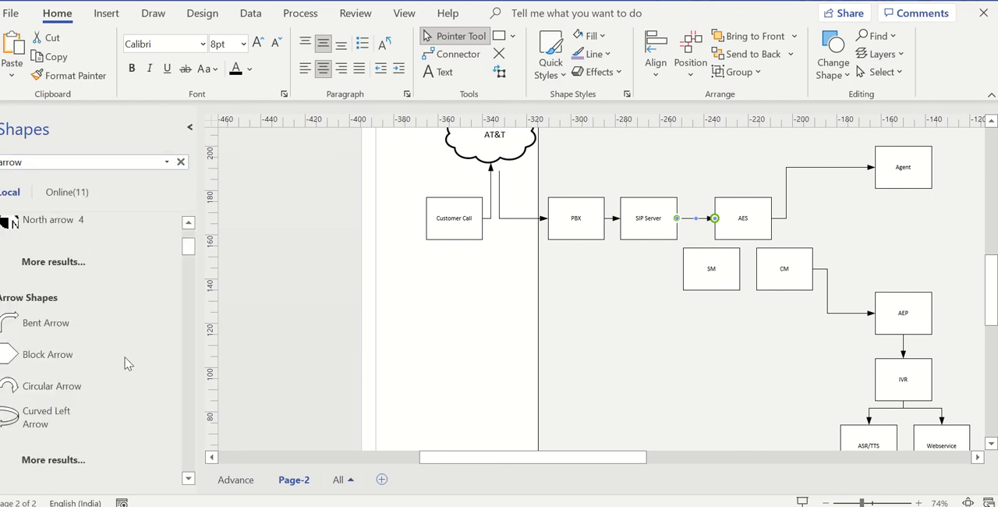
{"action": "left_click", "coordinate": [36, 460]}
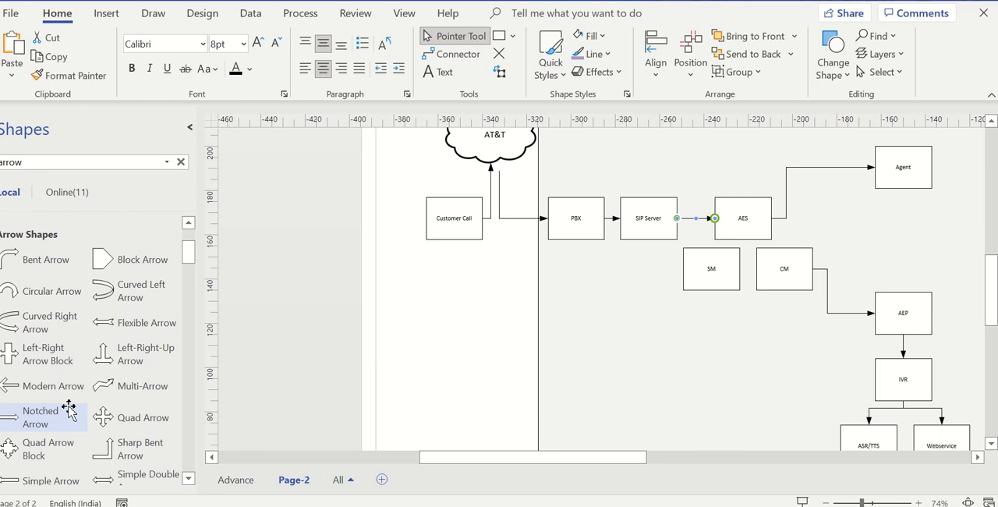
{"action": "left_click_drag", "start_coordinate": [69, 410], "coordinate": [848, 242]}
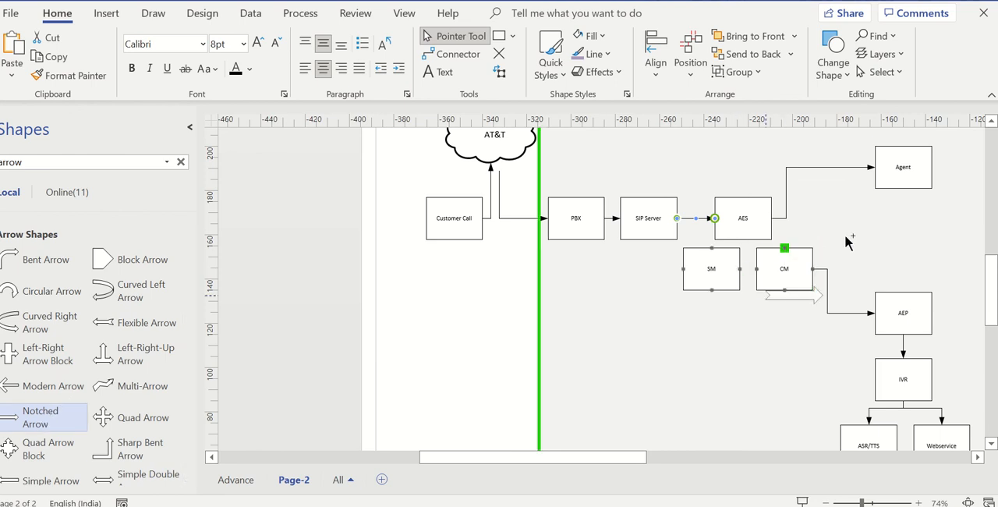
{"action": "left_click_drag", "start_coordinate": [773, 360], "coordinate": [786, 307]}
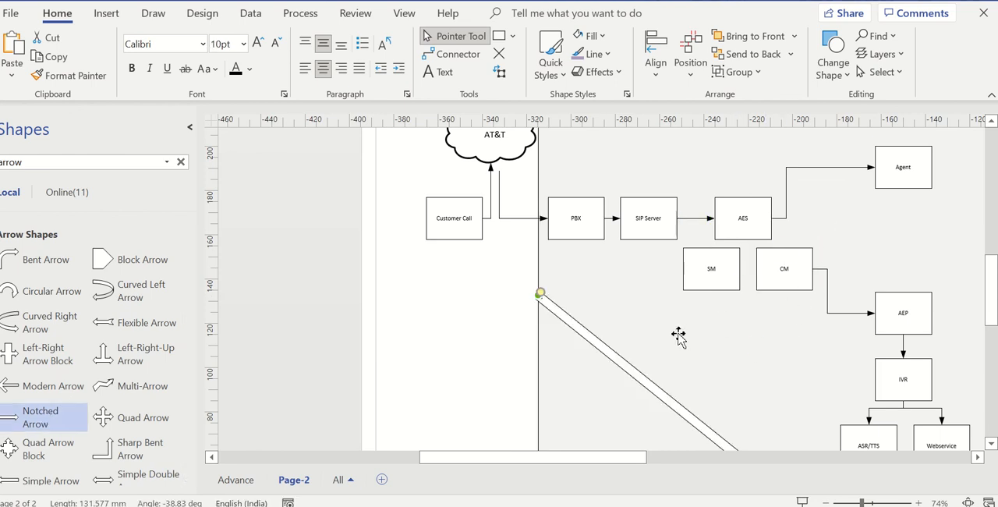
- Try to reposition the notched arrow inside the large background rectangle, near the AEP and IVR boxes
{"action": "scroll", "coordinate": [689, 332], "scroll_direction": "down", "scroll_amount": 3}
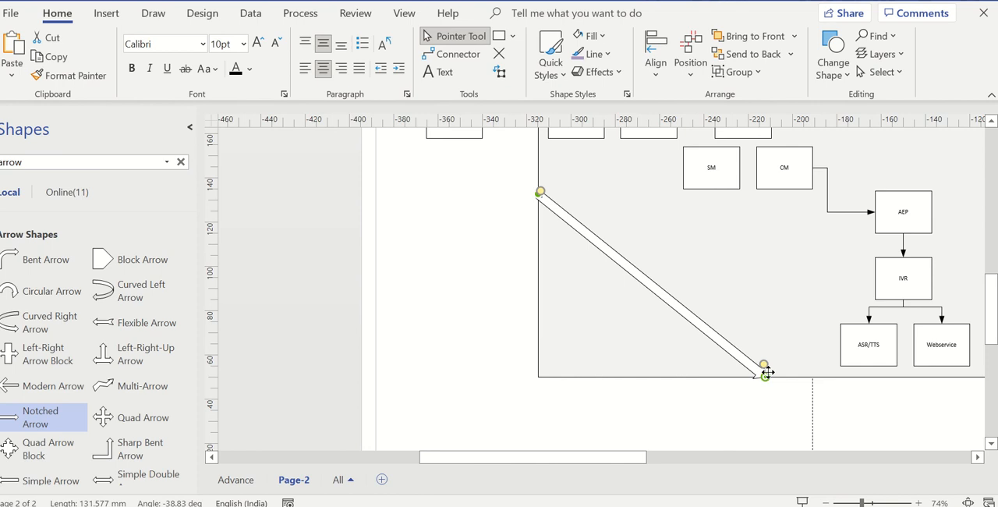
{"action": "left_click_drag", "start_coordinate": [675, 304], "coordinate": [847, 279]}
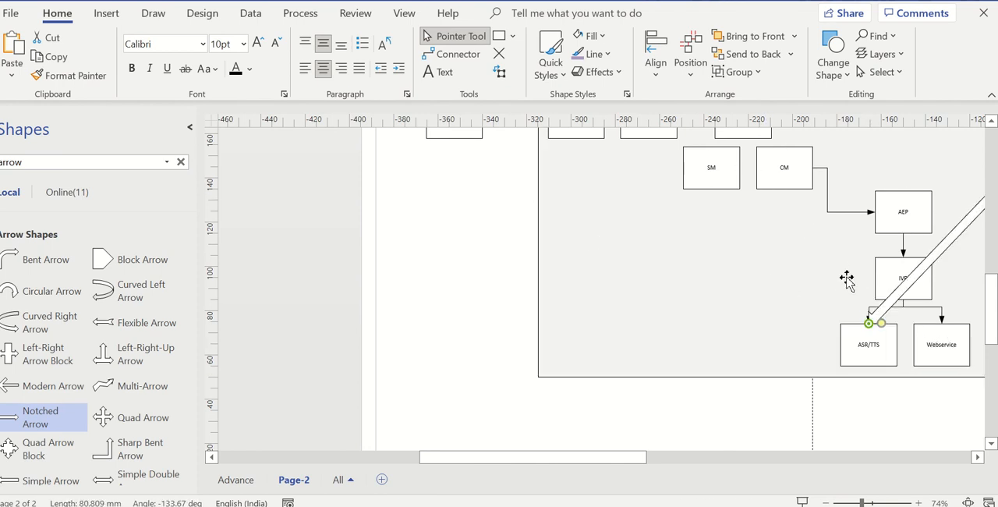
{"action": "scroll", "coordinate": [793, 295], "scroll_direction": "down", "scroll_amount": 1}
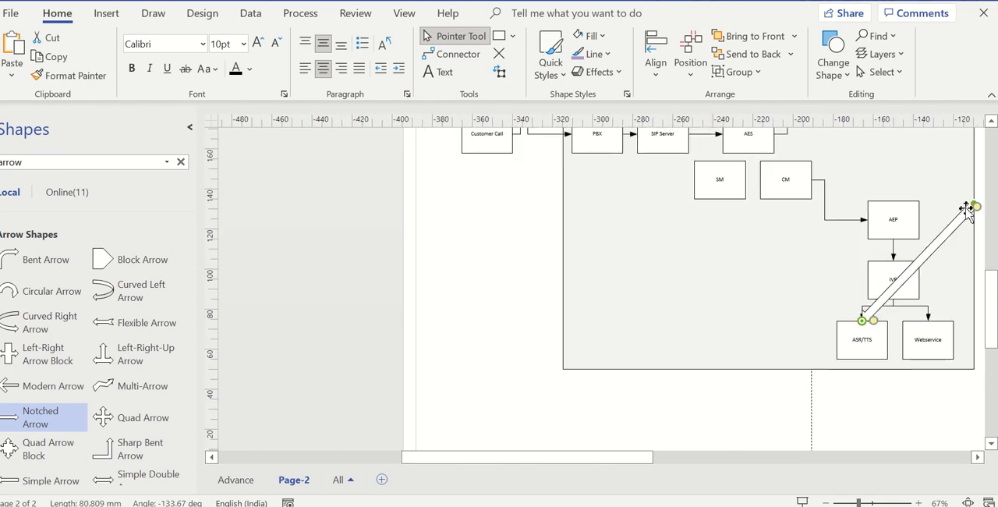
{"action": "left_click_drag", "start_coordinate": [966, 207], "coordinate": [740, 218]}
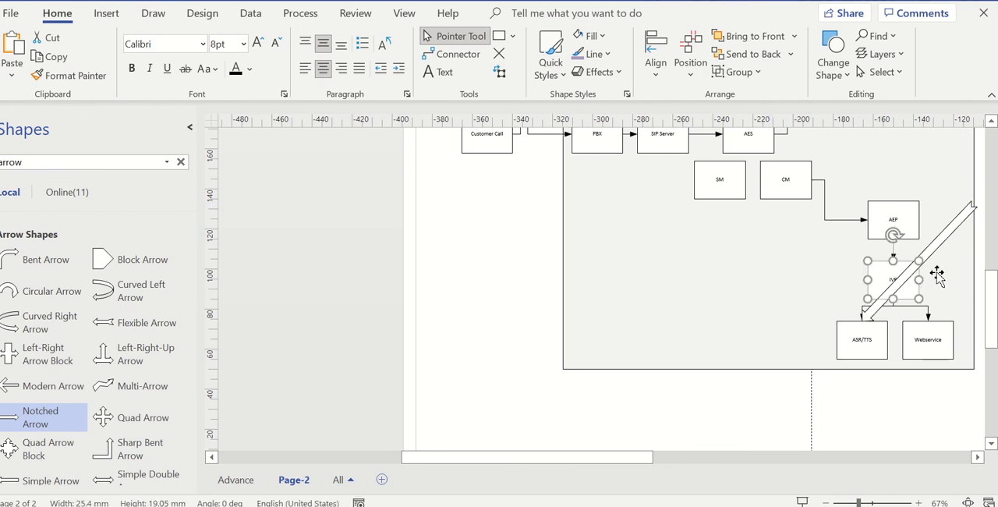
- Delete the large grey background rectangle behind the boxes
{"action": "left_click", "coordinate": [941, 279]}
{"action": "key", "text": "Escape"}
{"action": "left_click_drag", "start_coordinate": [693, 259], "coordinate": [688, 386]}
{"action": "key", "text": "Delete"}
- Replace the connector between PBX and SIP Server with the notched arrow, and remove the connector between SIP Server and AES
{"action": "left_click", "coordinate": [919, 347]}
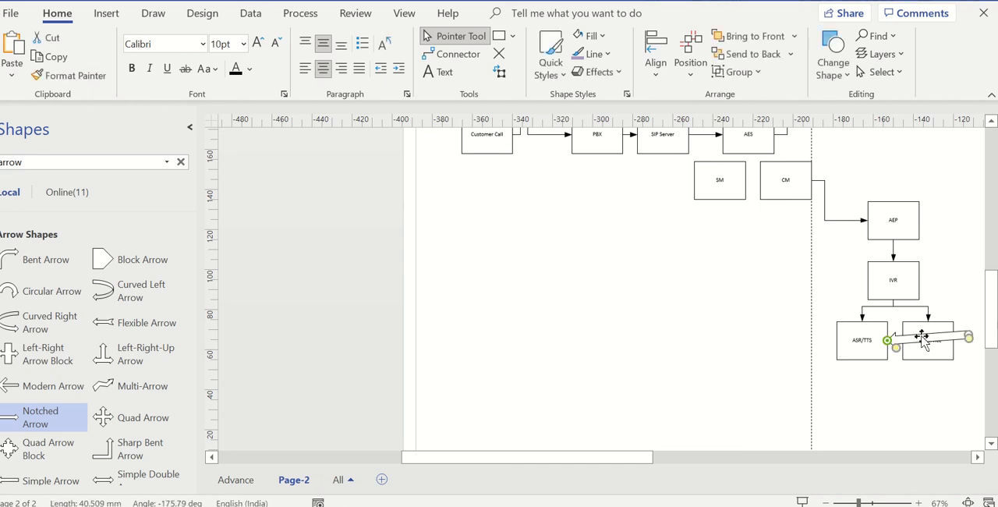
{"action": "left_click_drag", "start_coordinate": [925, 342], "coordinate": [664, 245]}
{"action": "scroll", "coordinate": [639, 249], "scroll_direction": "up", "scroll_amount": 3}
{"action": "left_click", "coordinate": [640, 236]}
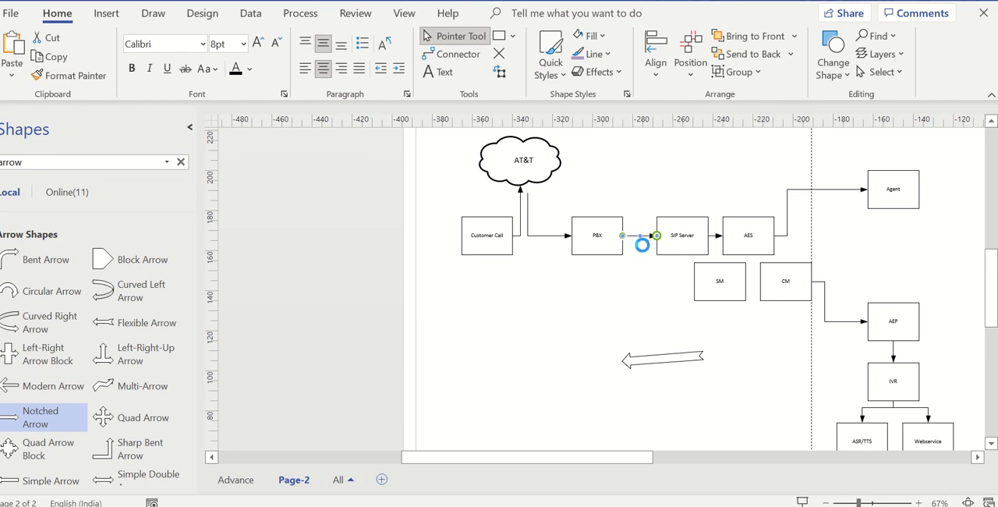
{"action": "key", "text": "Delete"}
{"action": "left_click_drag", "start_coordinate": [662, 357], "coordinate": [653, 240]}
{"action": "left_click", "coordinate": [716, 237]}
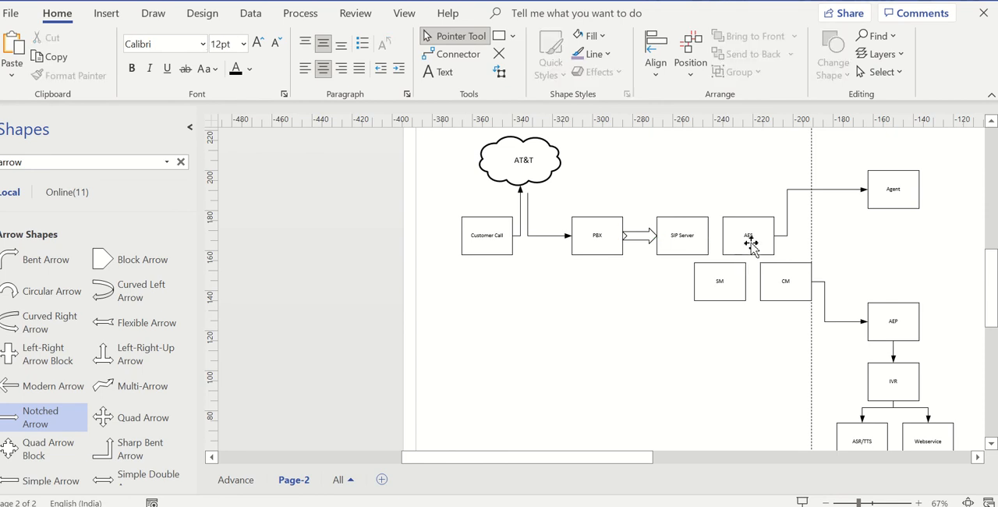
- Delete the AES box together with its connector to Agent
{"action": "left_click", "coordinate": [746, 248]}
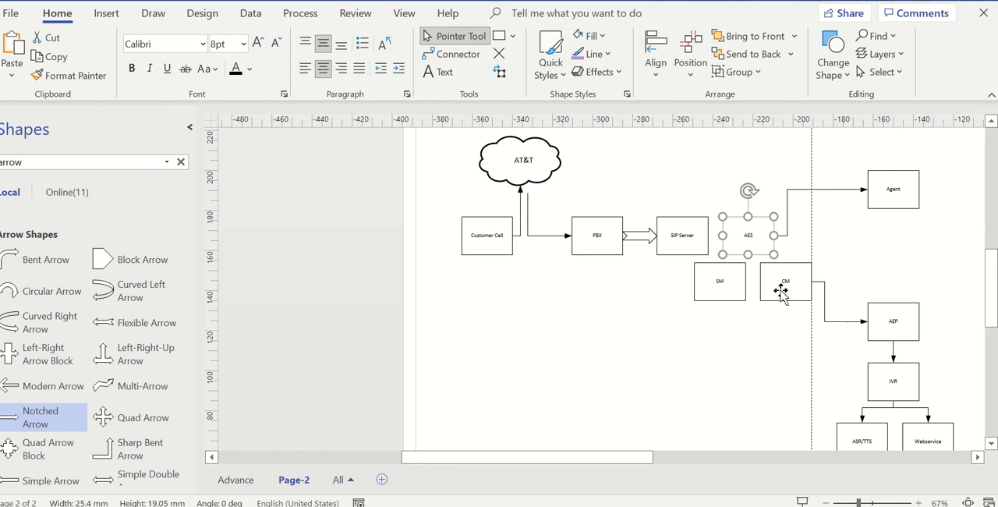
{"action": "key", "text": "Escape"}
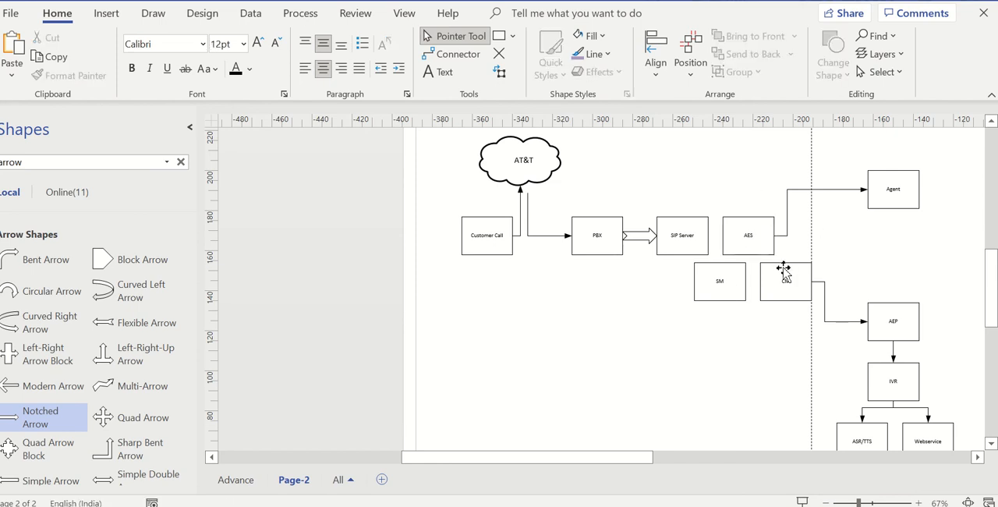
{"action": "left_click", "coordinate": [749, 223]}
{"action": "key", "text": "Delete"}
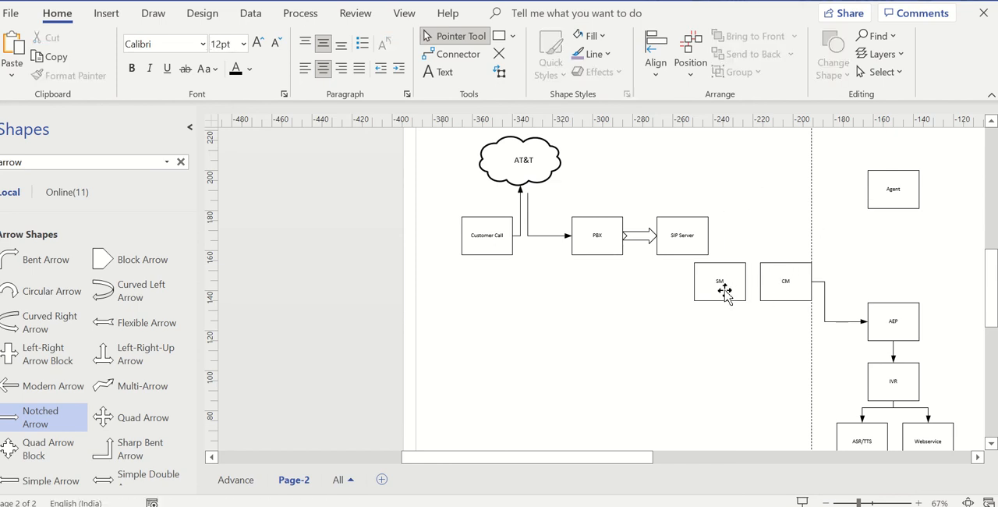
- Move the SM and CM boxes up in line with SIP Server, side by side to its right
{"action": "left_click_drag", "start_coordinate": [721, 285], "coordinate": [766, 245]}
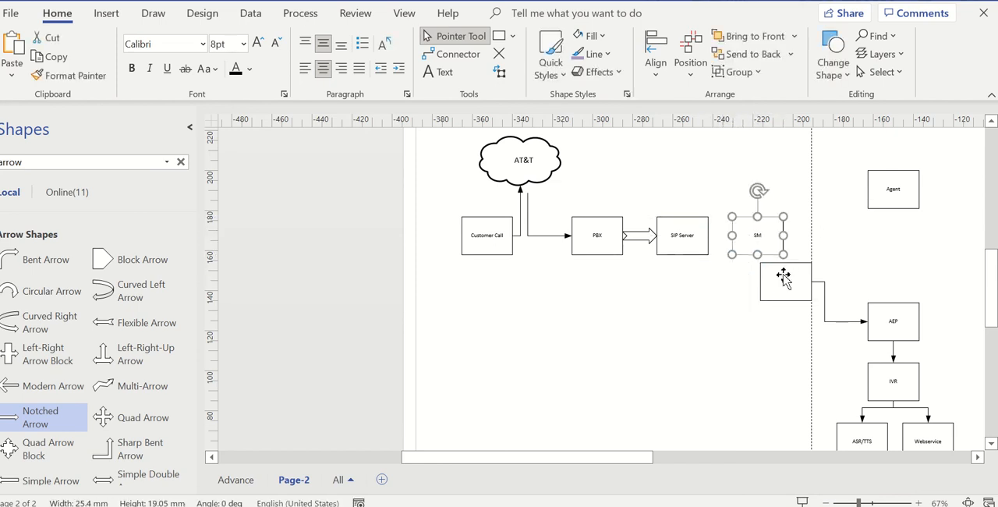
{"action": "left_click_drag", "start_coordinate": [781, 276], "coordinate": [828, 238]}
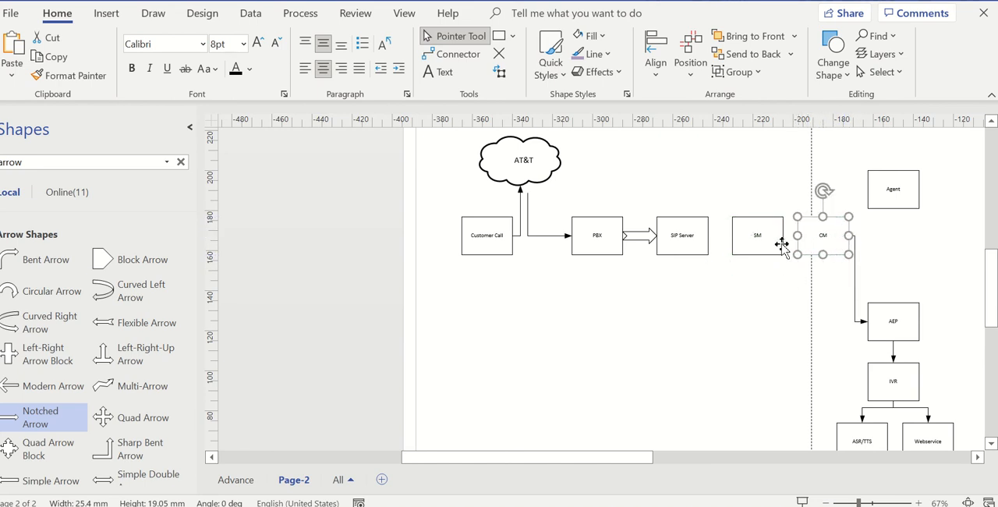
{"action": "left_click", "coordinate": [733, 202]}
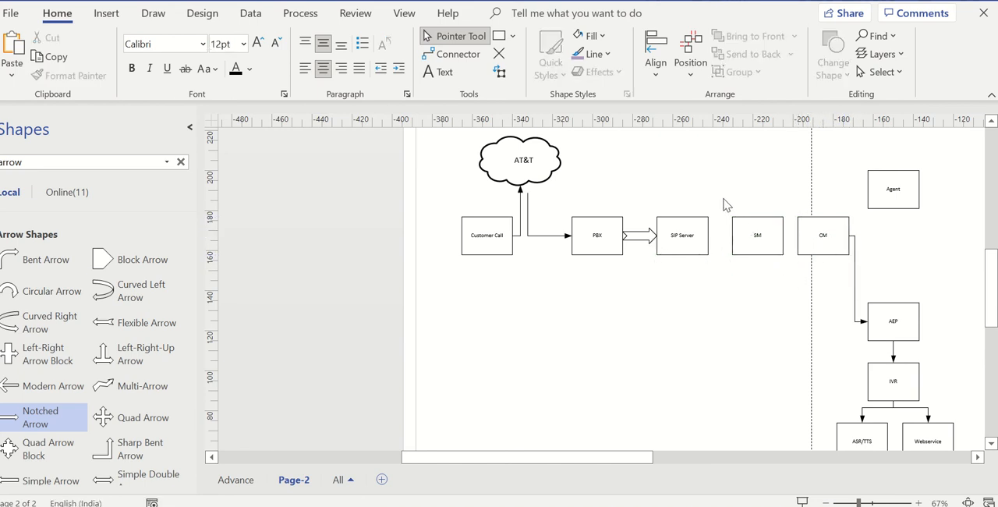
- Draw a rectangle about 67 mm by 35 mm covering the SM and CM boxes
{"action": "left_click_drag", "start_coordinate": [723, 199], "coordinate": [866, 274]}
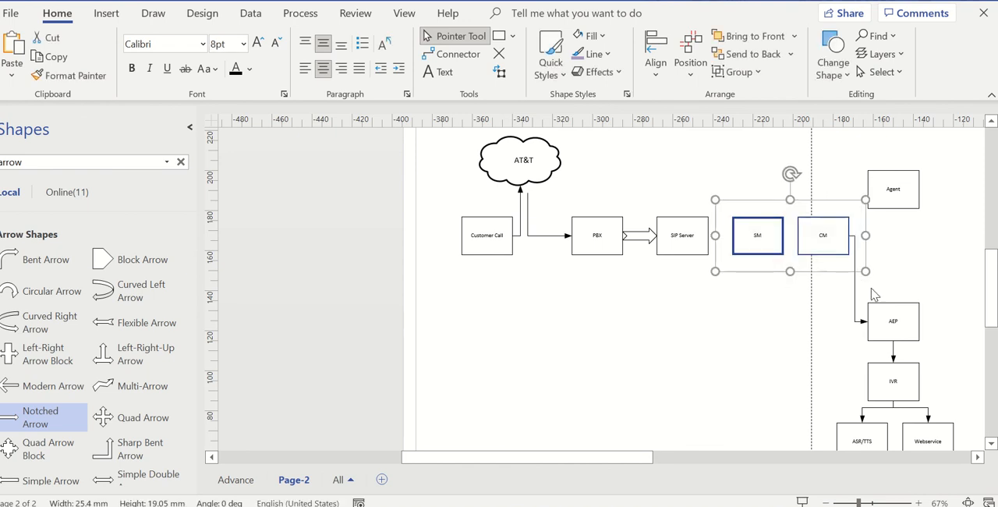
{"action": "left_click", "coordinate": [500, 36]}
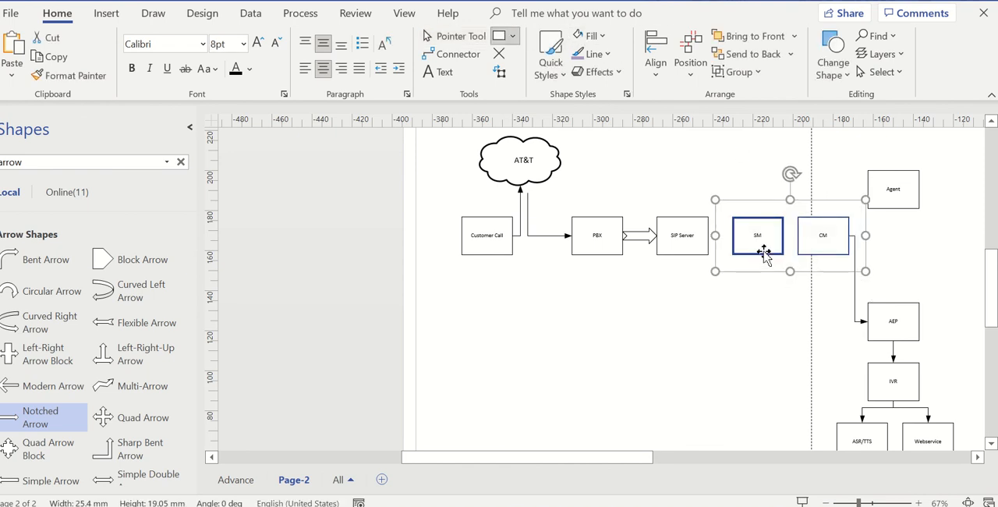
{"action": "left_click_drag", "start_coordinate": [723, 191], "coordinate": [855, 259]}
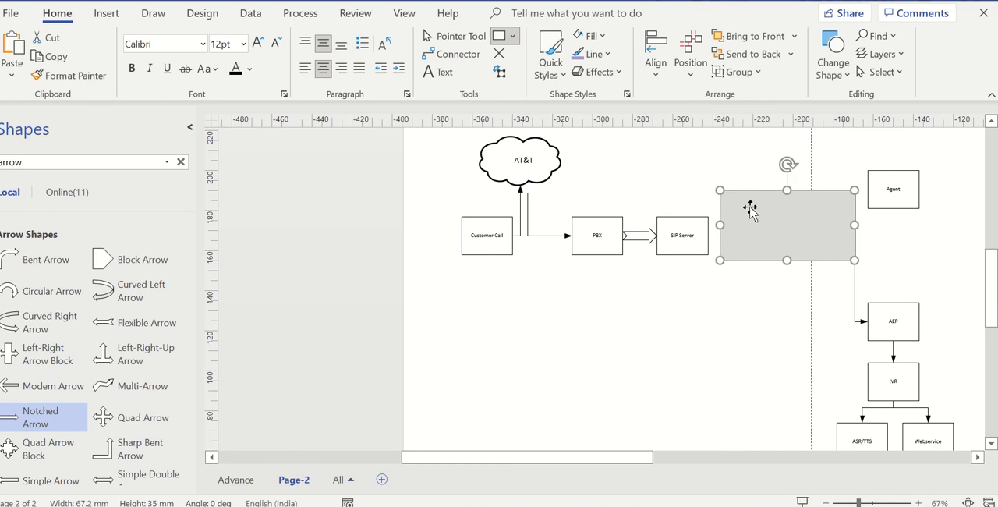
{"action": "left_click", "coordinate": [468, 39]}
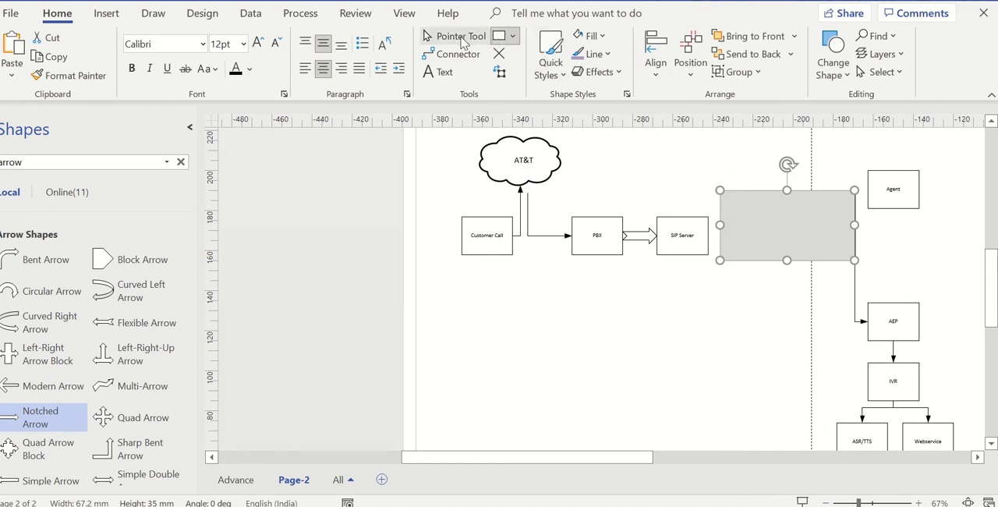
- Send the new grey rectangle to the back, behind the SM and CM boxes
{"action": "left_click", "coordinate": [833, 218]}
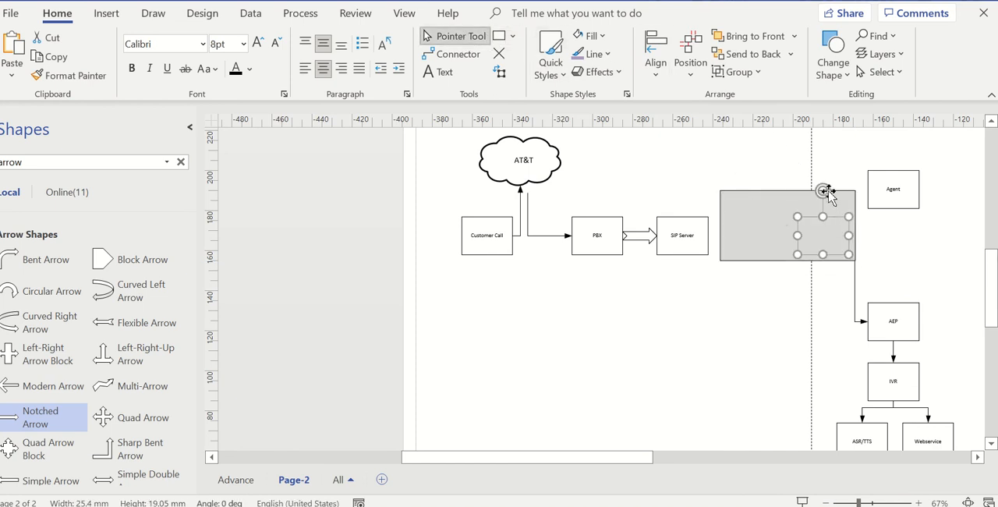
{"action": "left_click", "coordinate": [771, 197]}
{"action": "left_click", "coordinate": [790, 54]}
{"action": "left_click", "coordinate": [787, 95]}
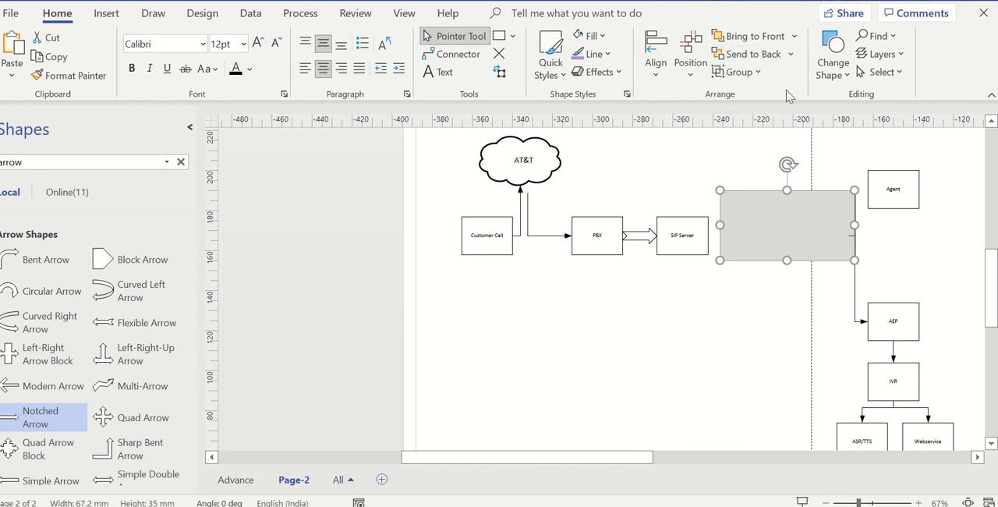
{"action": "left_click", "coordinate": [790, 54]}
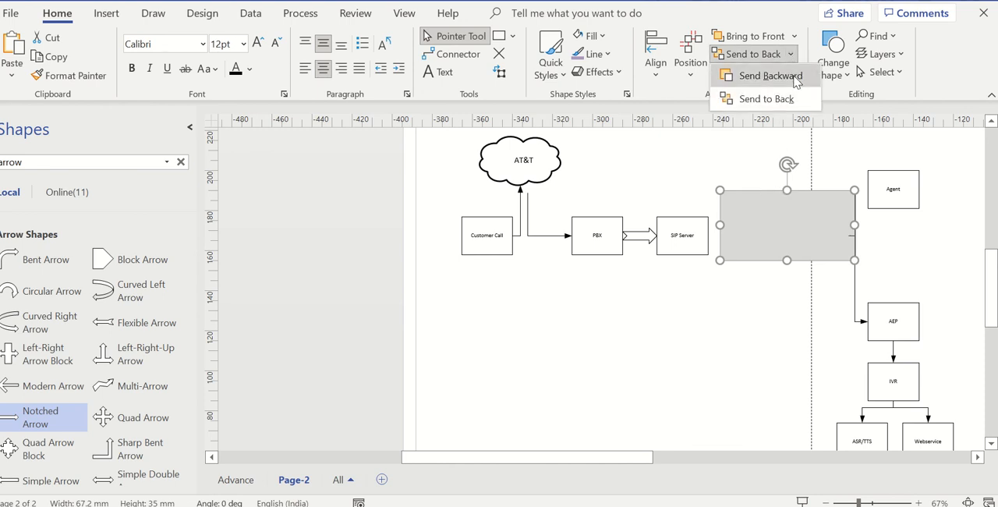
{"action": "left_click", "coordinate": [787, 95]}
{"action": "double_click", "coordinate": [777, 200]}
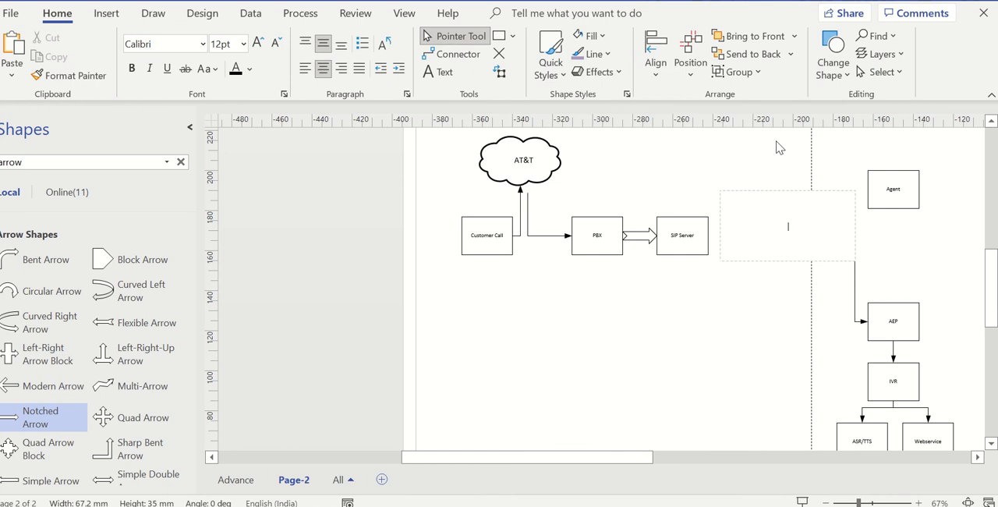
{"action": "key", "text": "Escape"}
{"action": "key", "text": "Escape"}
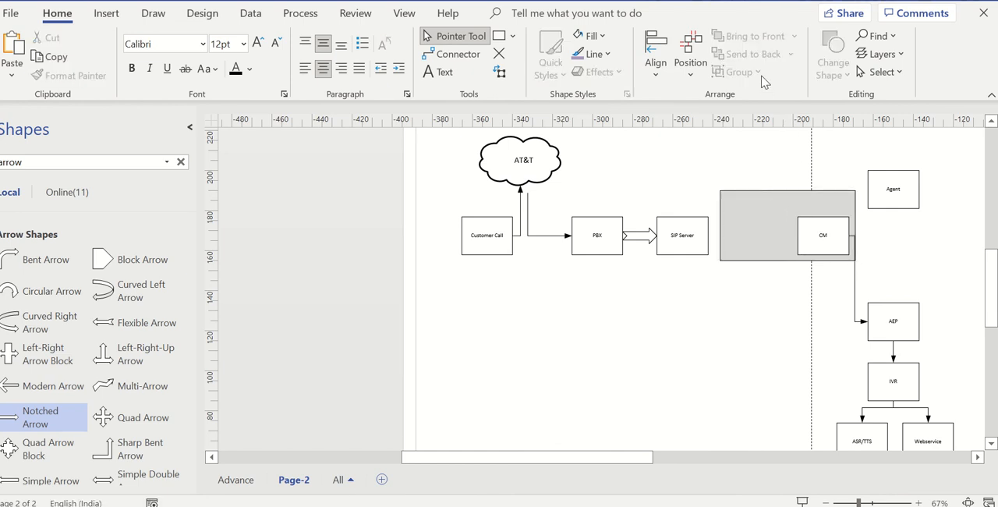
{"action": "left_click", "coordinate": [753, 201]}
{"action": "left_click", "coordinate": [771, 57]}
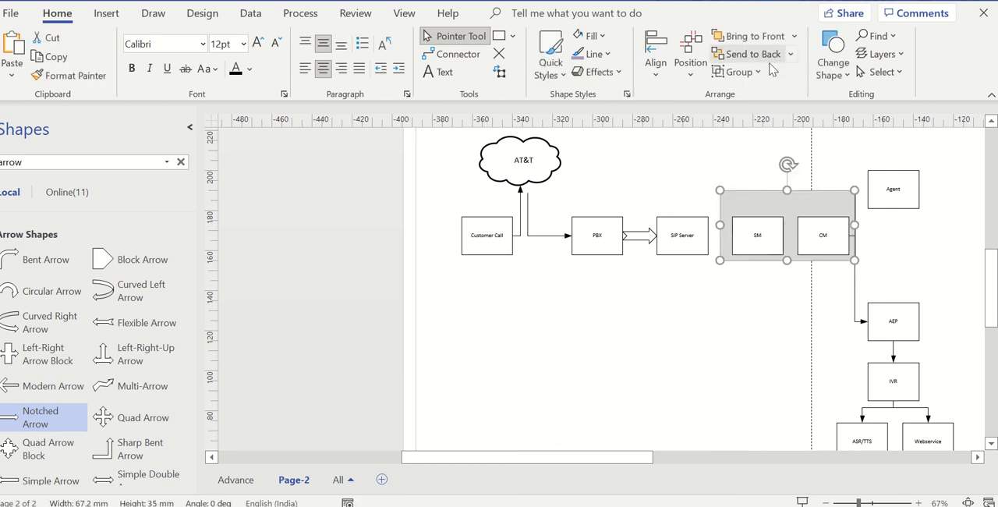
- Add a text label "AES" about 23 mm by 5 mm inside the grey rectangle, above the SM box
{"action": "left_click", "coordinate": [442, 72]}
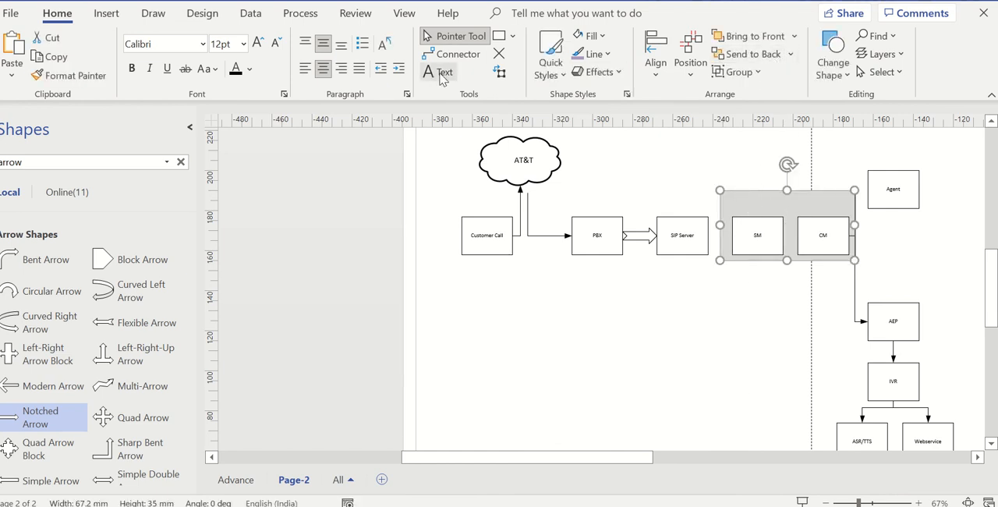
{"action": "left_click", "coordinate": [824, 254]}
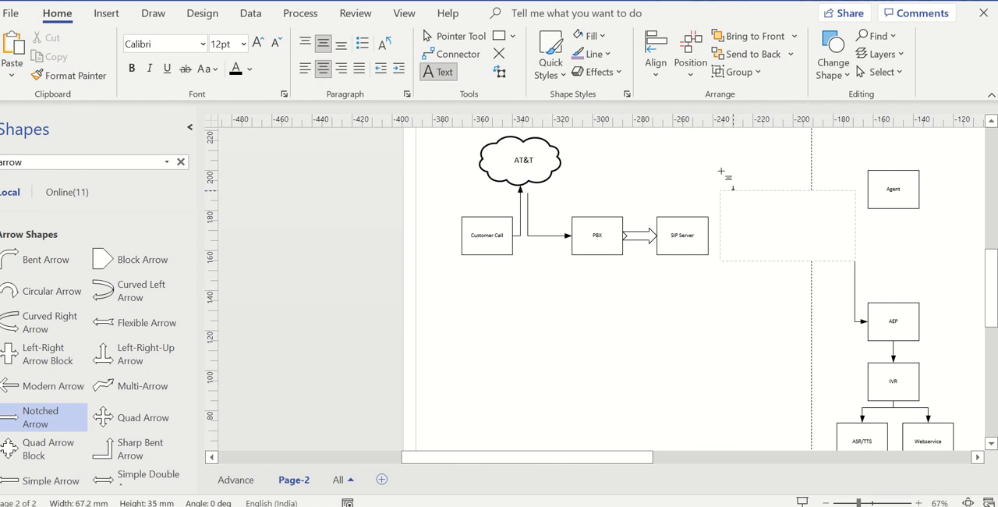
{"action": "key", "text": "Escape"}
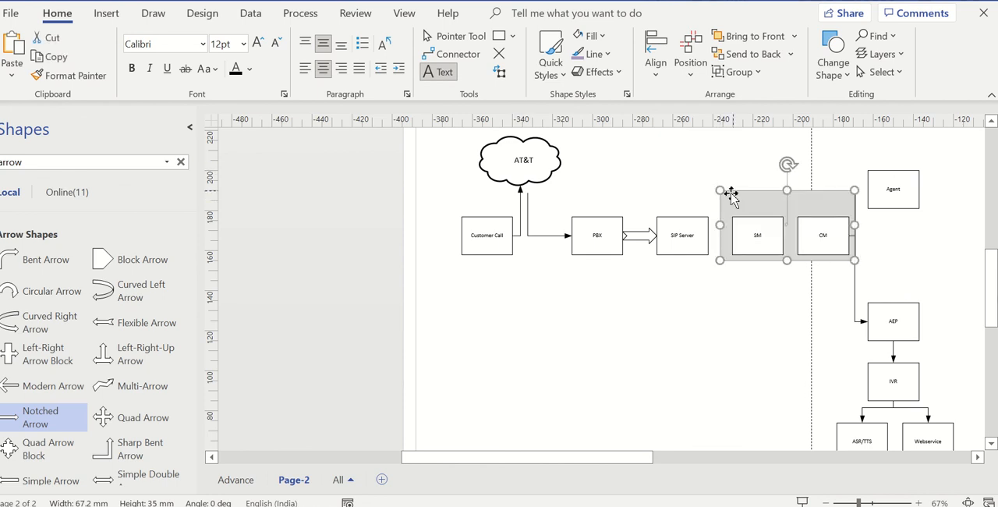
{"action": "left_click_drag", "start_coordinate": [732, 191], "coordinate": [780, 208]}
{"action": "type", "text": "A"}
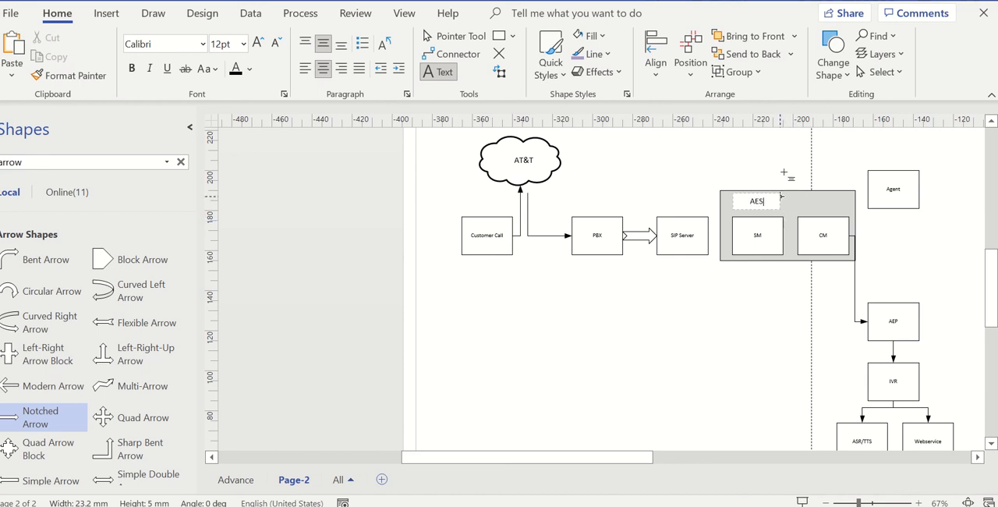
{"action": "type", "text": "ES"}
{"action": "left_click", "coordinate": [448, 36]}
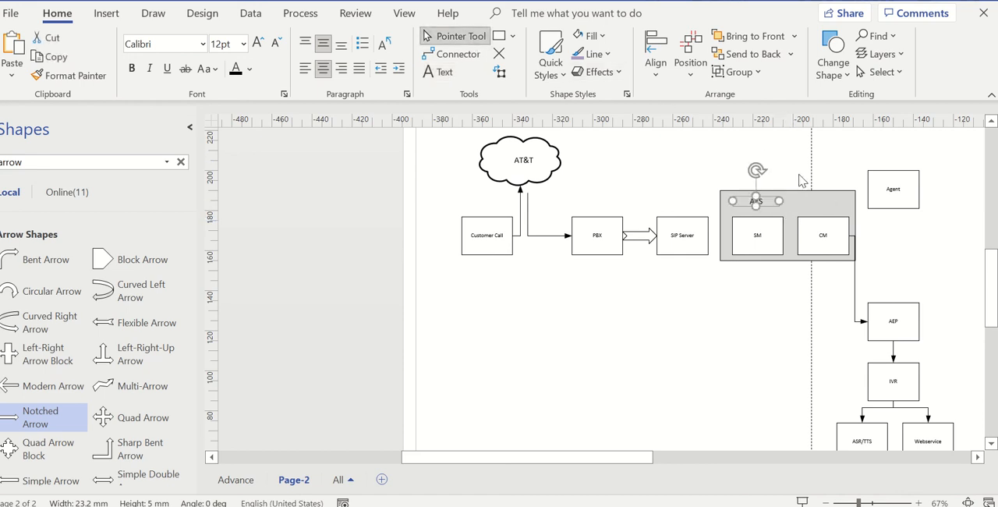
{"action": "left_click", "coordinate": [799, 163]}
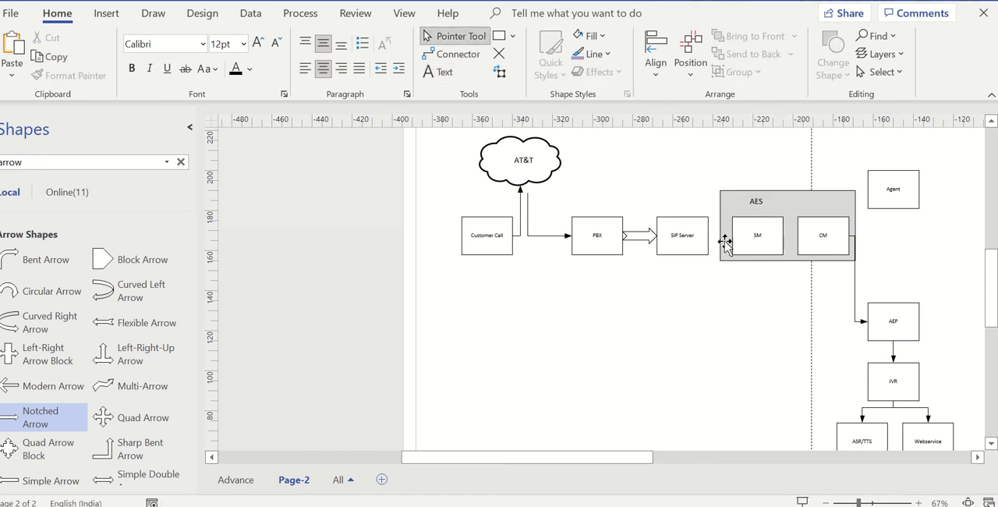
- Move the Agent box slightly up and to the right, and open the Advance page
{"action": "left_click_drag", "start_coordinate": [892, 196], "coordinate": [926, 193]}
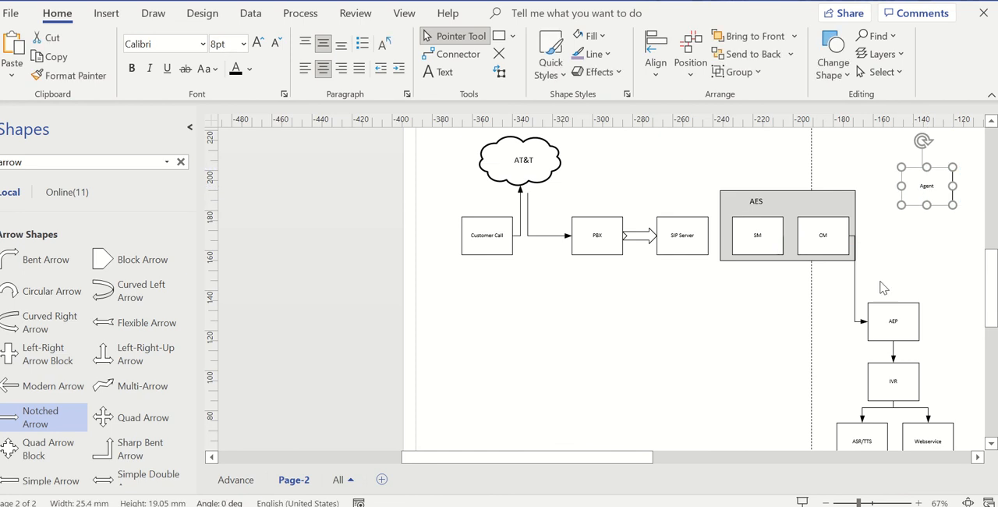
{"action": "left_click", "coordinate": [235, 480]}
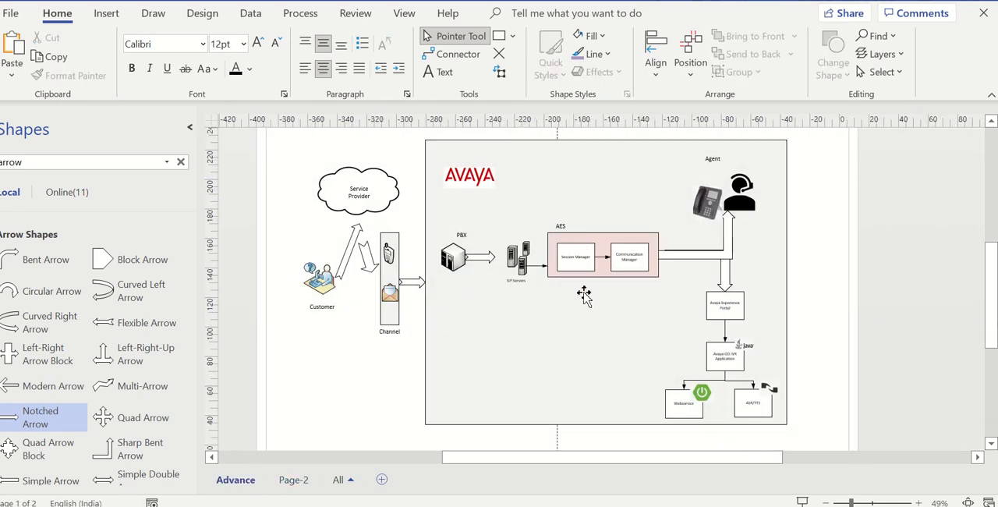